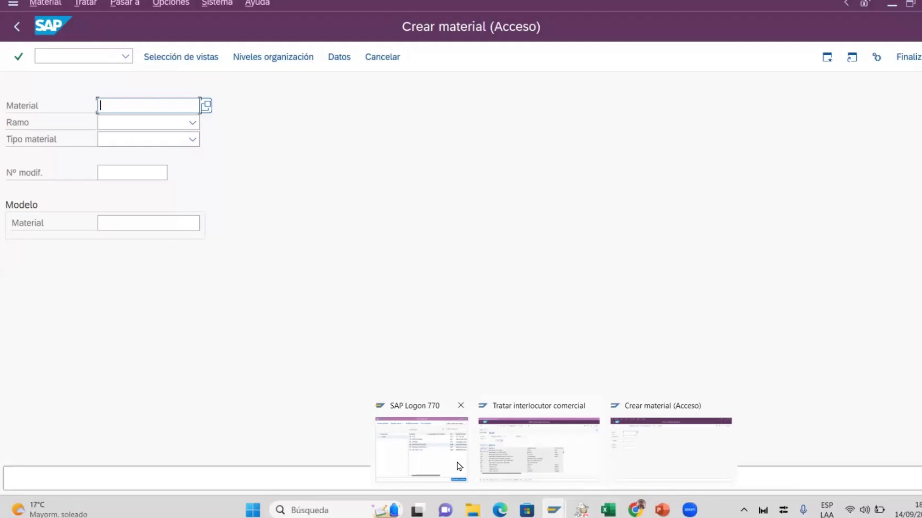
Switch back to the Crear material window and go Back to the SAP Easy Access menu
{"action": "left_click", "coordinate": [512, 447]}
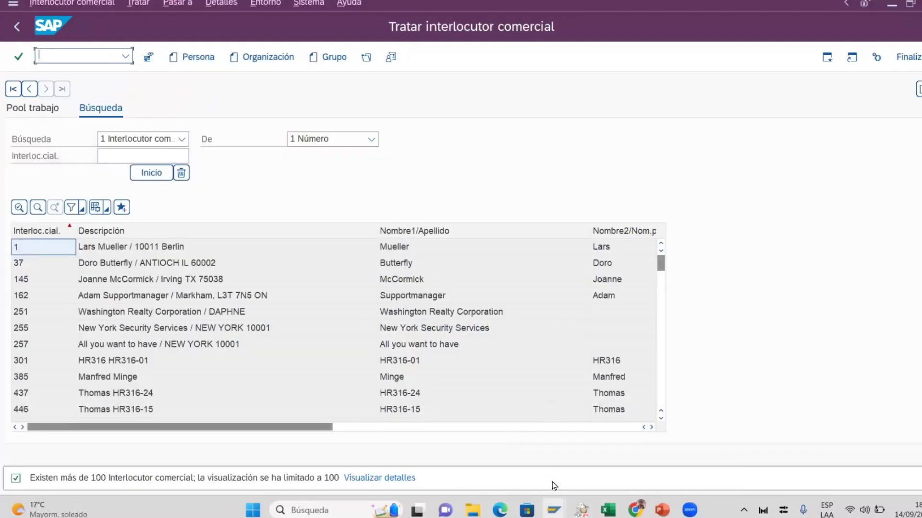
{"action": "mouse_move", "coordinate": [554, 506]}
{"action": "left_click", "coordinate": [642, 440]}
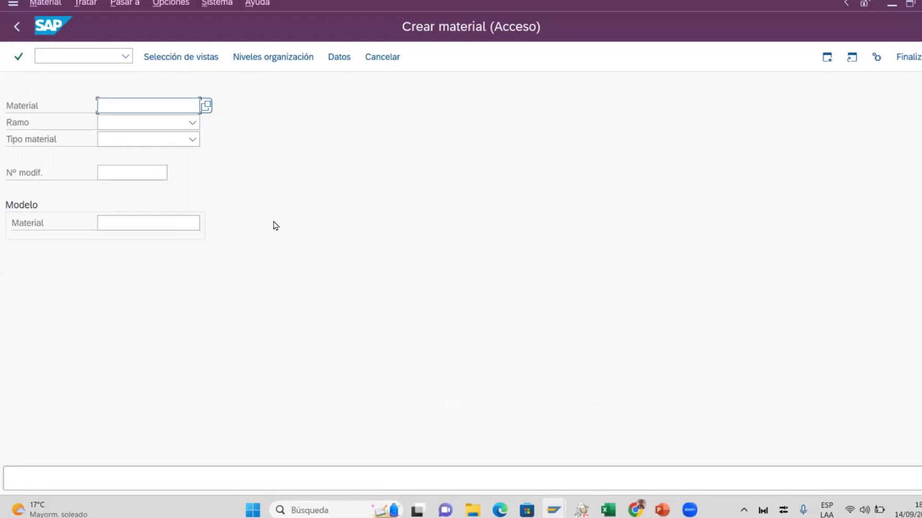
{"action": "left_click", "coordinate": [15, 31]}
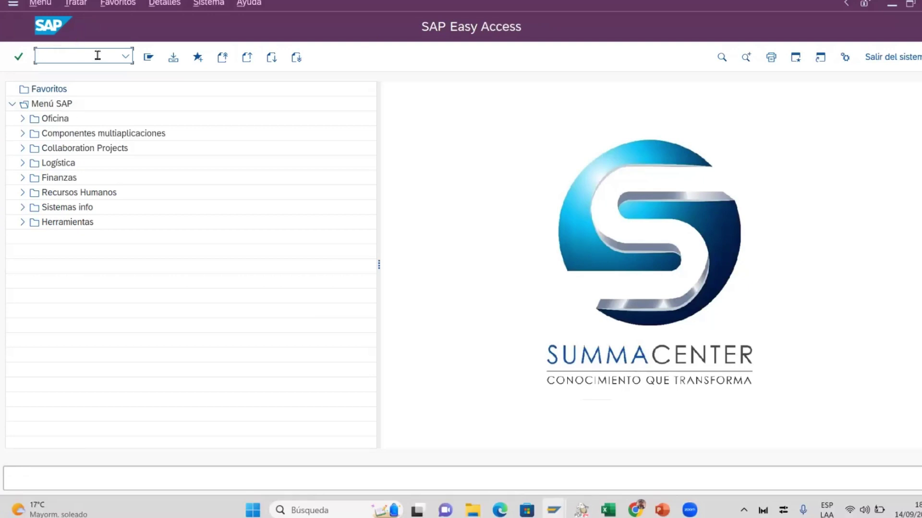
Run transaction BP and search by Interlocutor comercial, listing up to 100 business partners
{"action": "type", "text": "BP"}
{"action": "key", "text": "Return"}
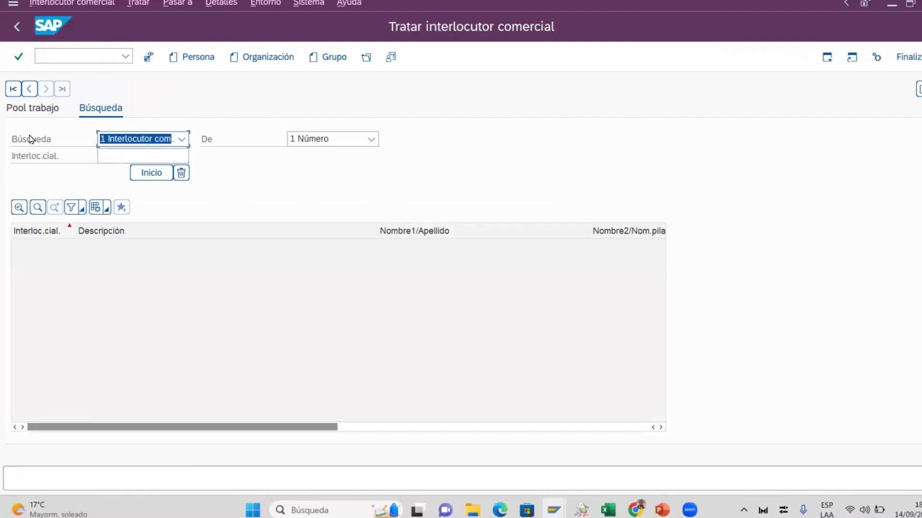
{"action": "left_click", "coordinate": [182, 140]}
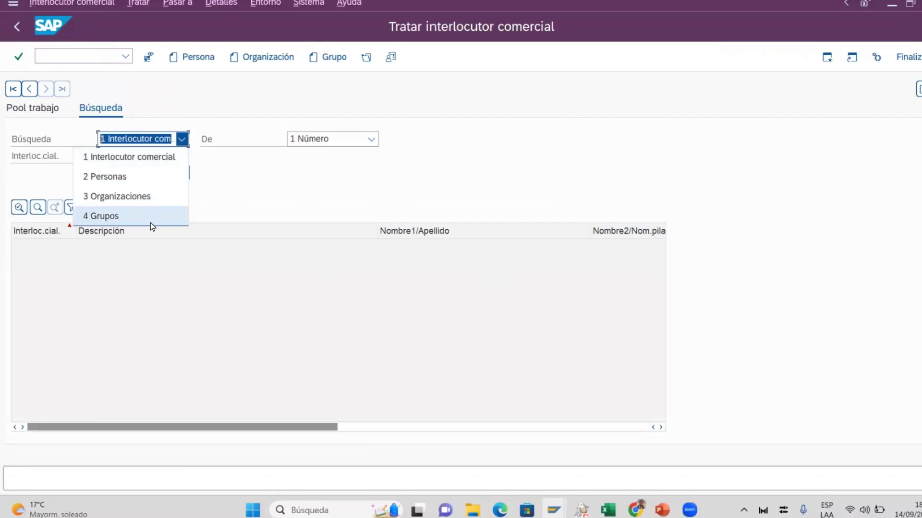
{"action": "left_click", "coordinate": [237, 190]}
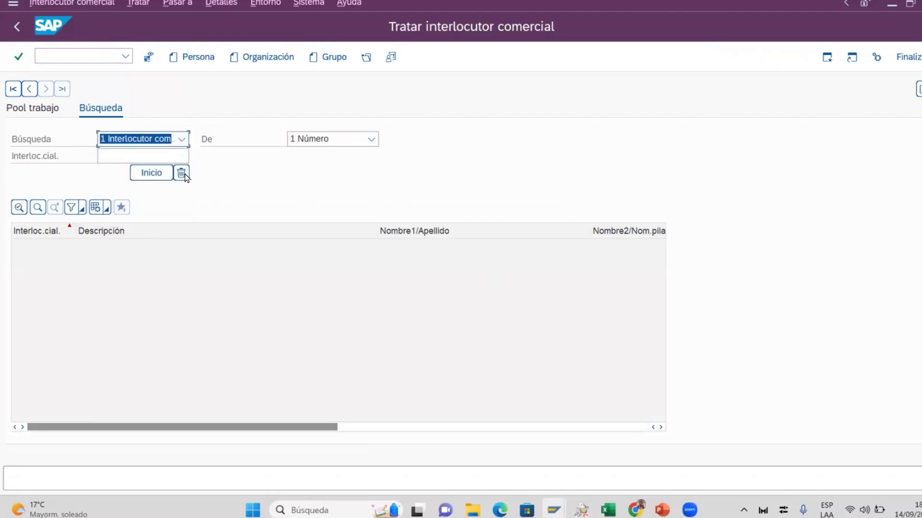
{"action": "left_click", "coordinate": [171, 157]}
{"action": "left_click", "coordinate": [166, 144]}
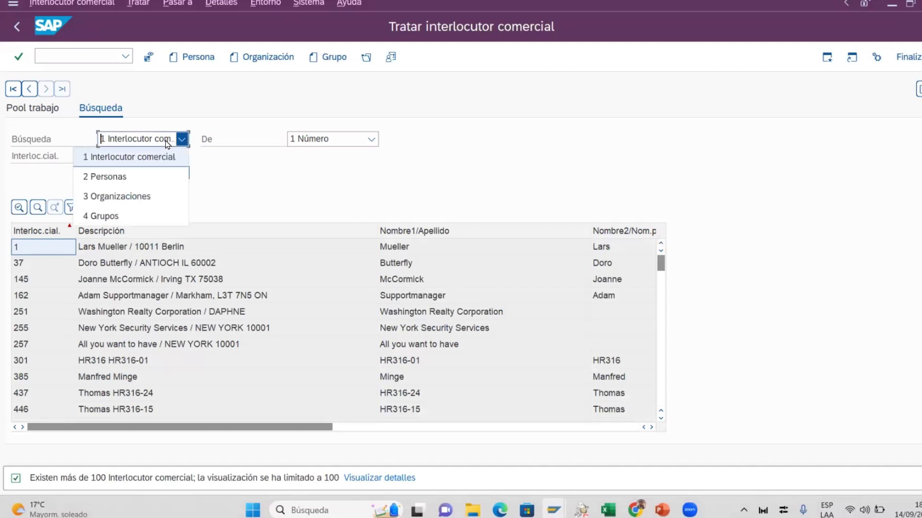
{"action": "left_click", "coordinate": [145, 158]}
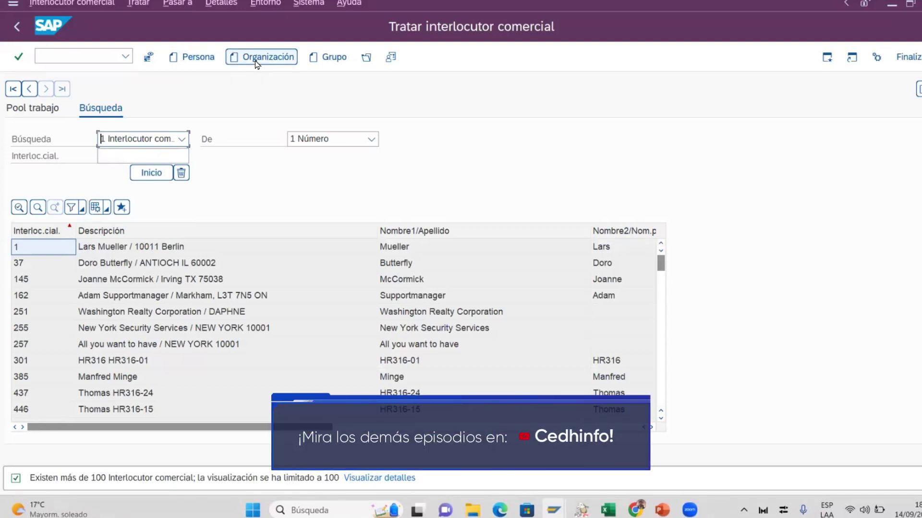
Create a Persona with title 0002 Sr., enter first name and surname, and expand the extra name fields
{"action": "left_click", "coordinate": [198, 58]}
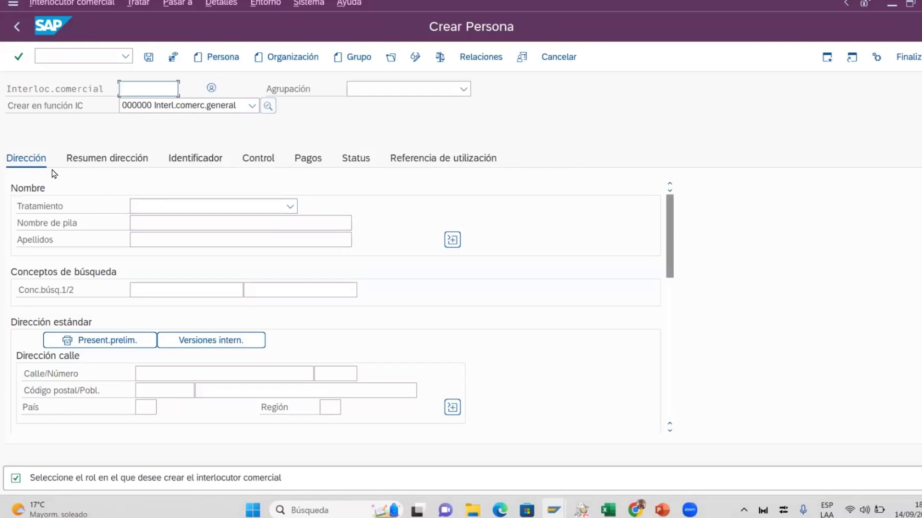
{"action": "left_click", "coordinate": [156, 206]}
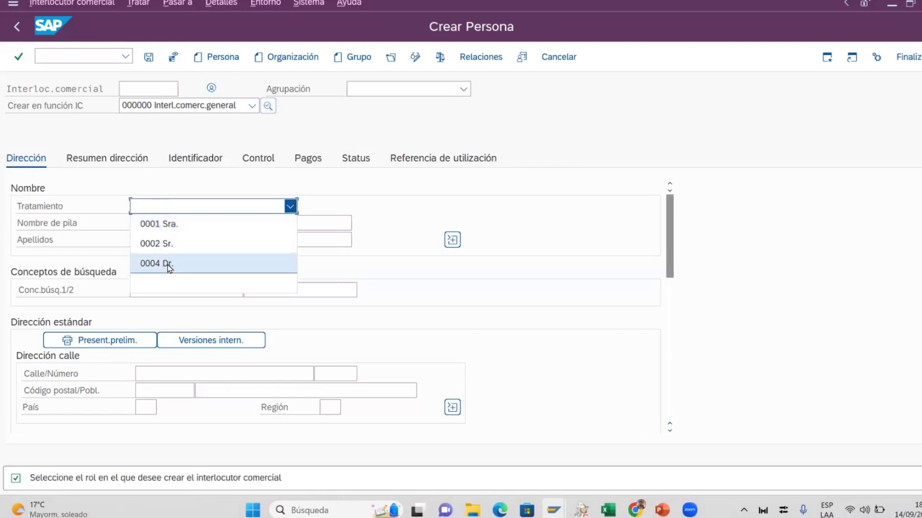
{"action": "left_click", "coordinate": [185, 243]}
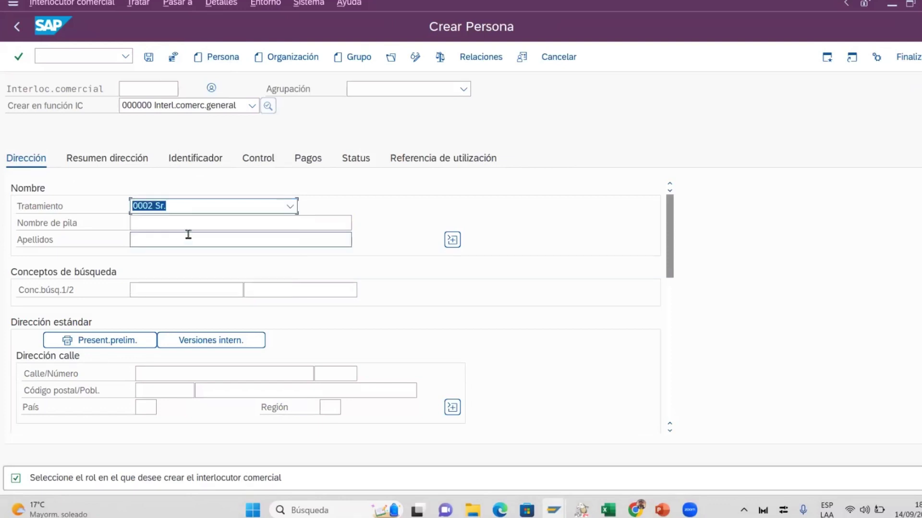
{"action": "left_click", "coordinate": [190, 222]}
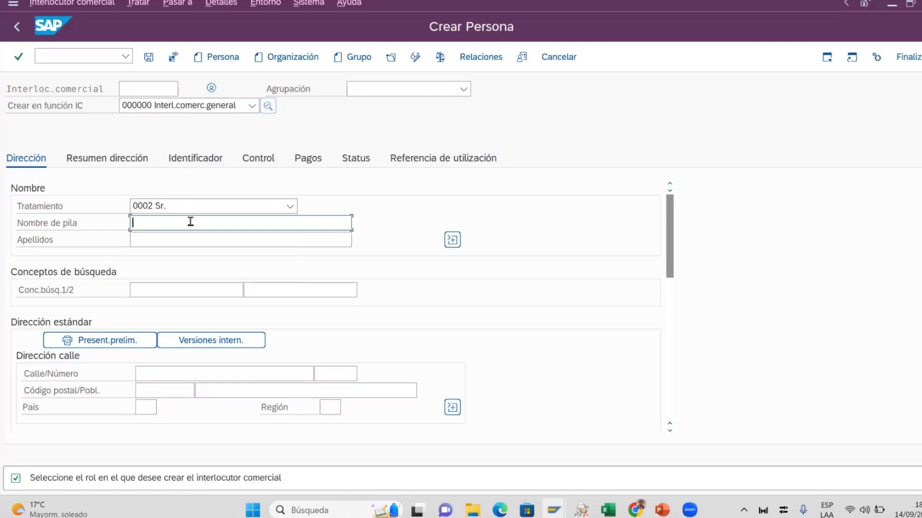
{"action": "left_click", "coordinate": [173, 235]}
{"action": "type", "text": "Fer"}
{"action": "key", "text": "BackSpace"}
{"action": "key", "text": "BackSpace"}
{"action": "key", "text": "BackSpace"}
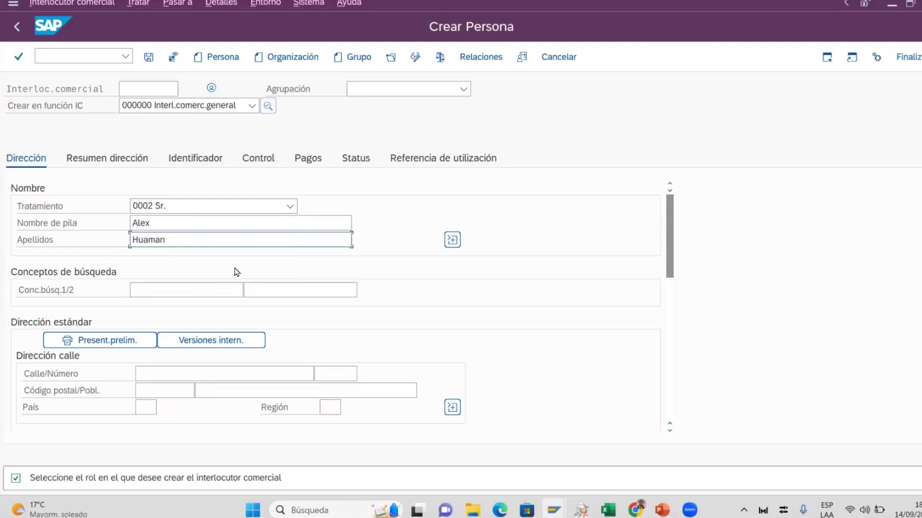
{"action": "left_click", "coordinate": [450, 240]}
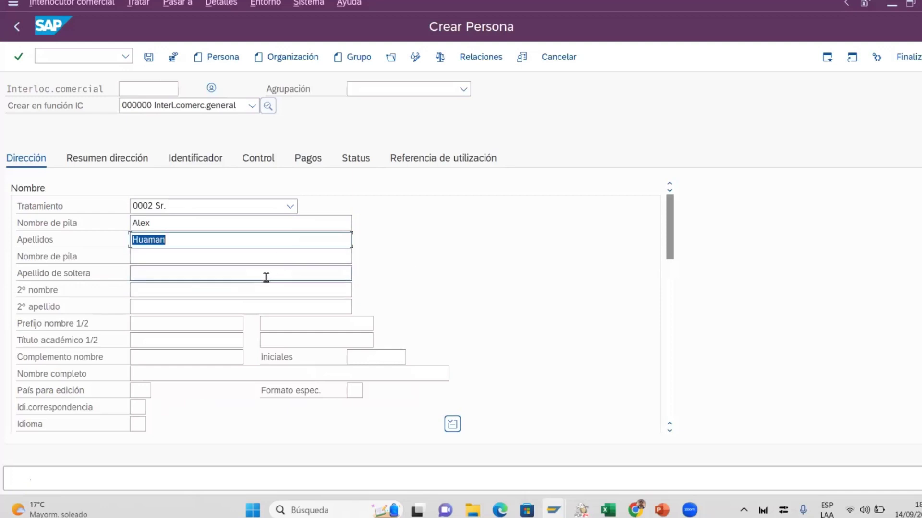
Enter the person's short name as the first search term in Conc.búsq.1
{"action": "left_click", "coordinate": [217, 292]}
{"action": "left_click", "coordinate": [191, 306]}
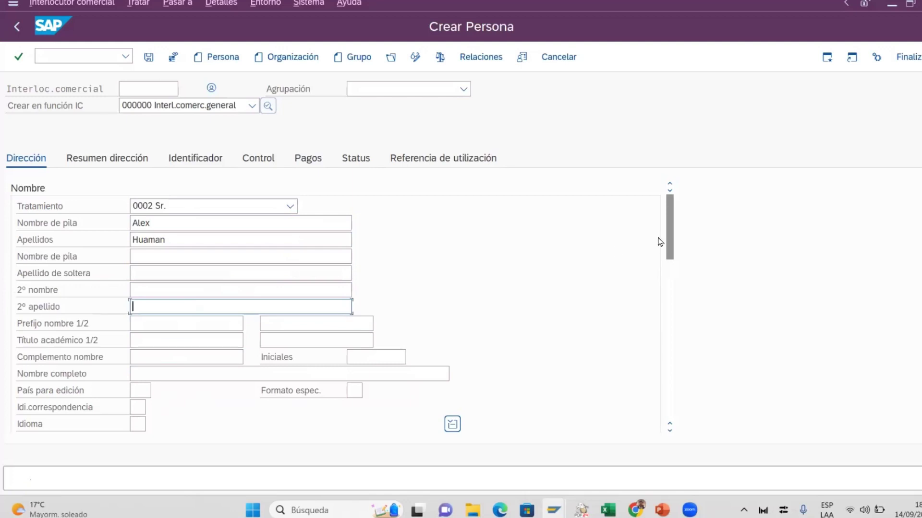
{"action": "left_click_drag", "start_coordinate": [671, 240], "coordinate": [671, 280]}
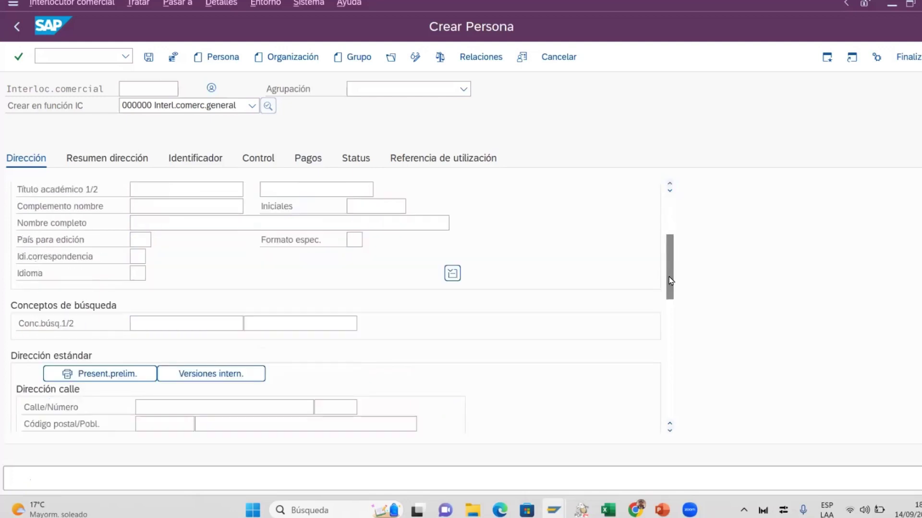
{"action": "left_click", "coordinate": [170, 318]}
{"action": "left_click_drag", "start_coordinate": [671, 285], "coordinate": [672, 274]}
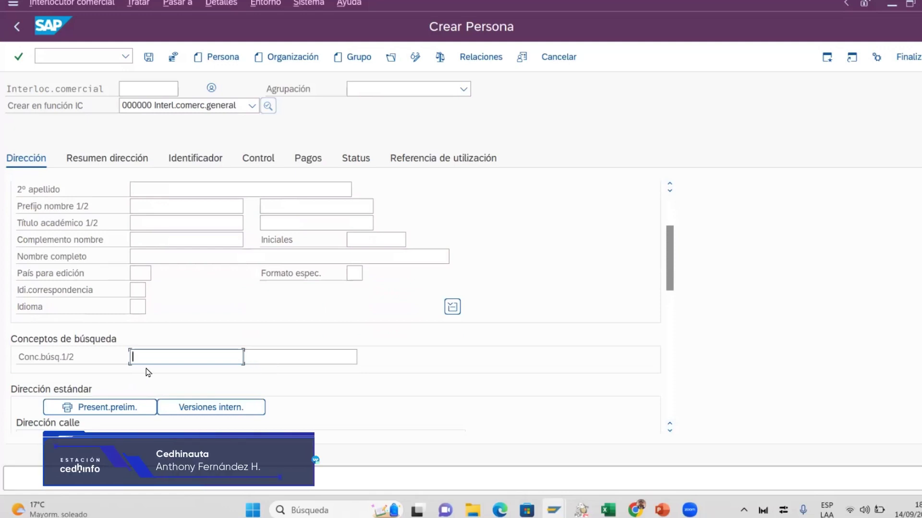
{"action": "type", "text": "Alex H"}
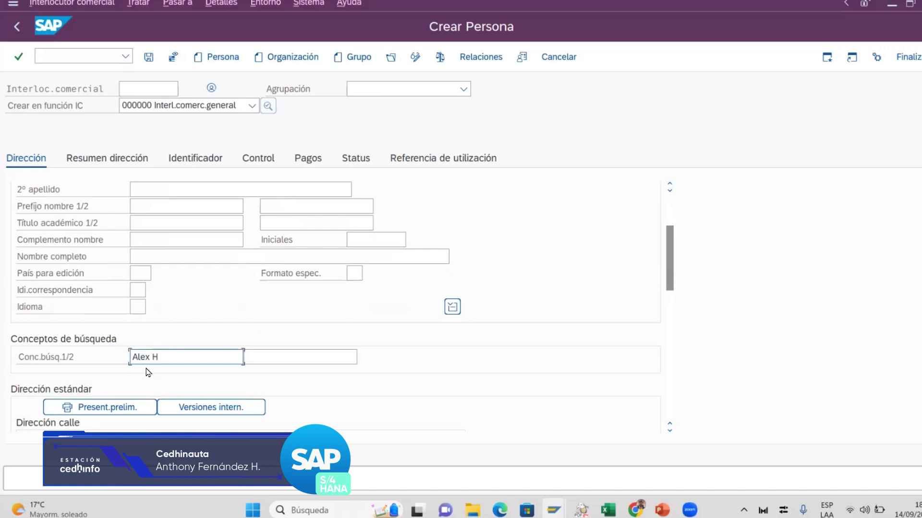
{"action": "left_click_drag", "start_coordinate": [673, 281], "coordinate": [683, 301]}
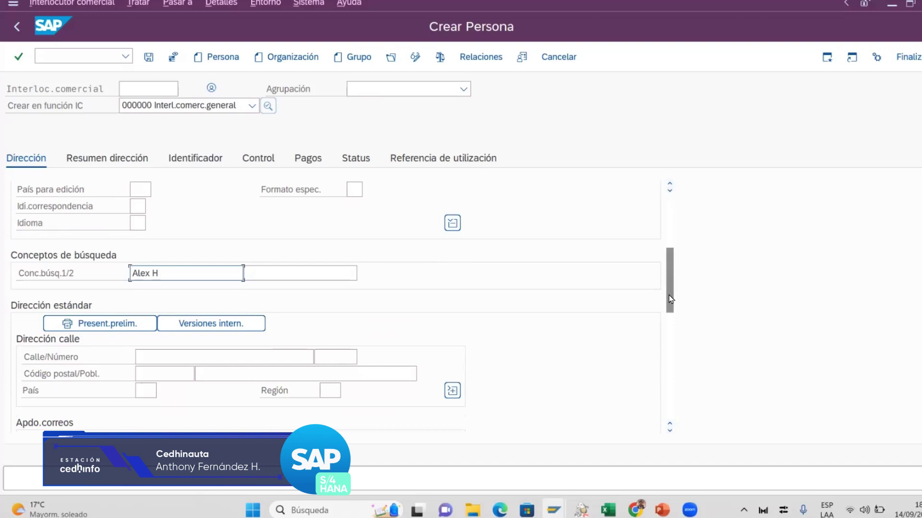
Enter the street and number in Calle/Número of the standard address
{"action": "scroll", "coordinate": [669, 295], "scroll_direction": "down", "scroll_amount": 1}
{"action": "left_click", "coordinate": [167, 310]}
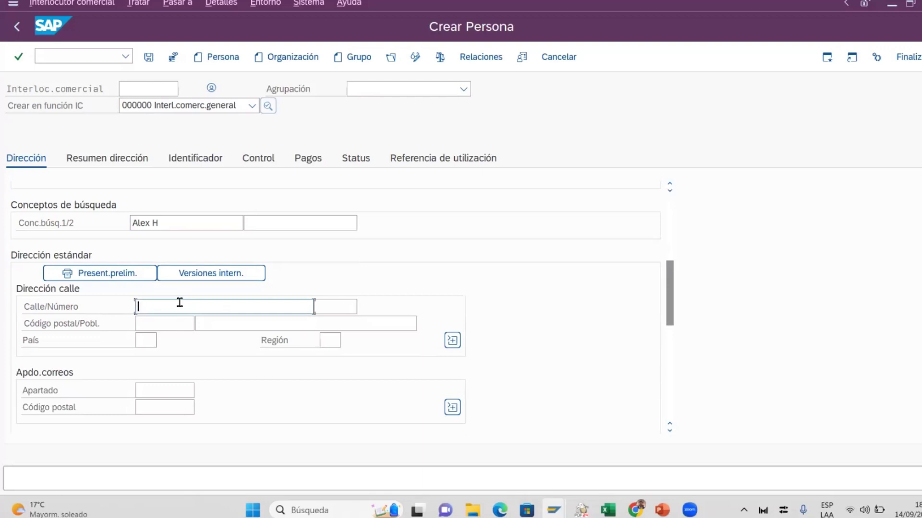
{"action": "left_click", "coordinate": [335, 308]}
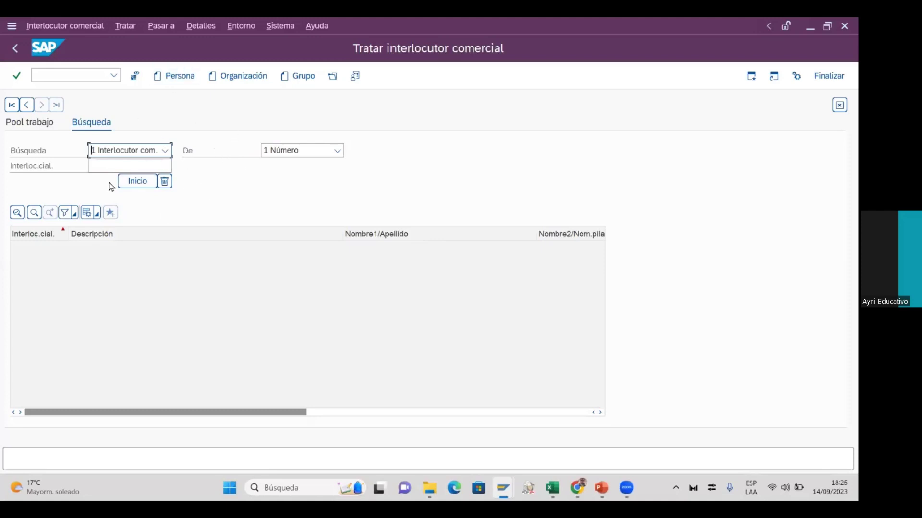
Keep 1 Interlocutor comercial as the search type on the empty business partner search screen
{"action": "left_click", "coordinate": [166, 151]}
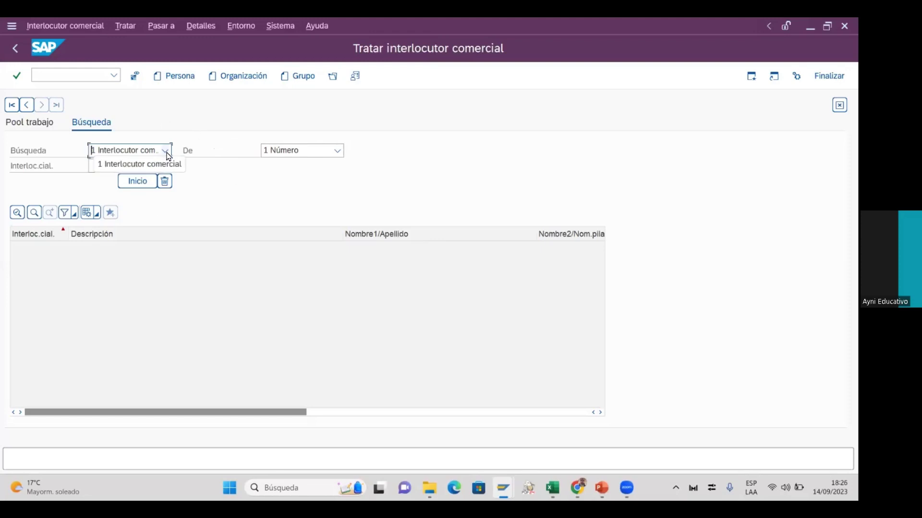
{"action": "left_click", "coordinate": [165, 152]}
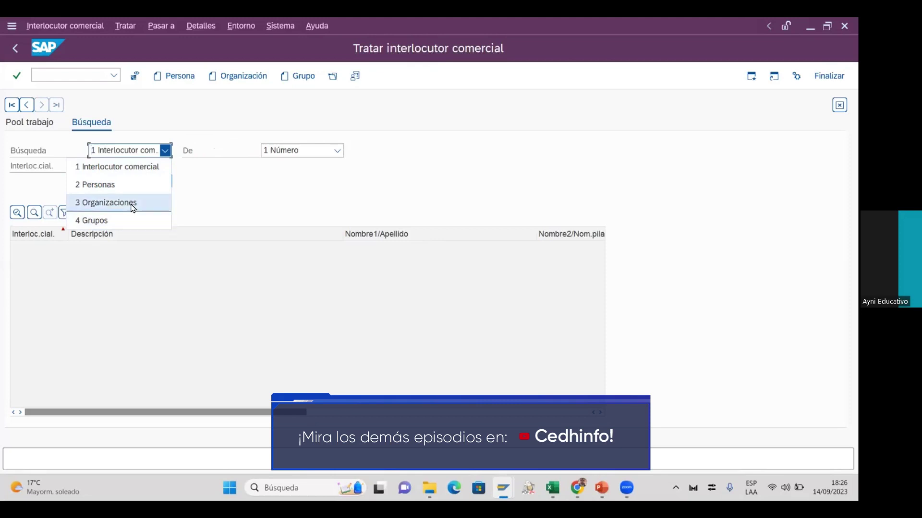
{"action": "left_click", "coordinate": [193, 108]}
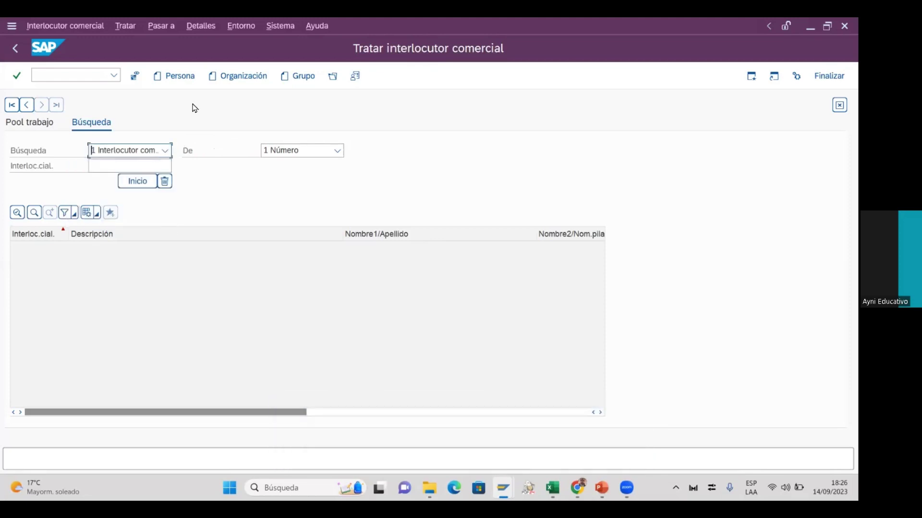
Start a new Persona with title 0002 Sr. and enter the first name and surname
{"action": "left_click", "coordinate": [178, 76]}
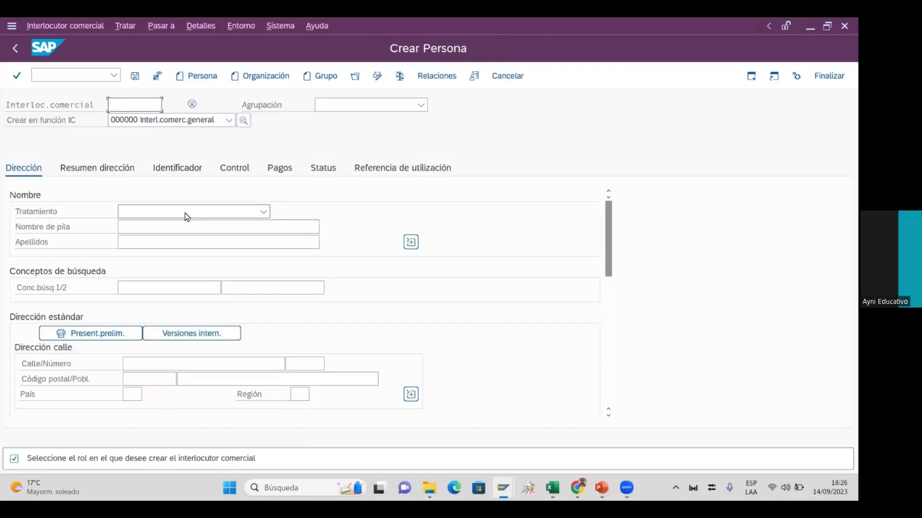
{"action": "left_click", "coordinate": [186, 215]}
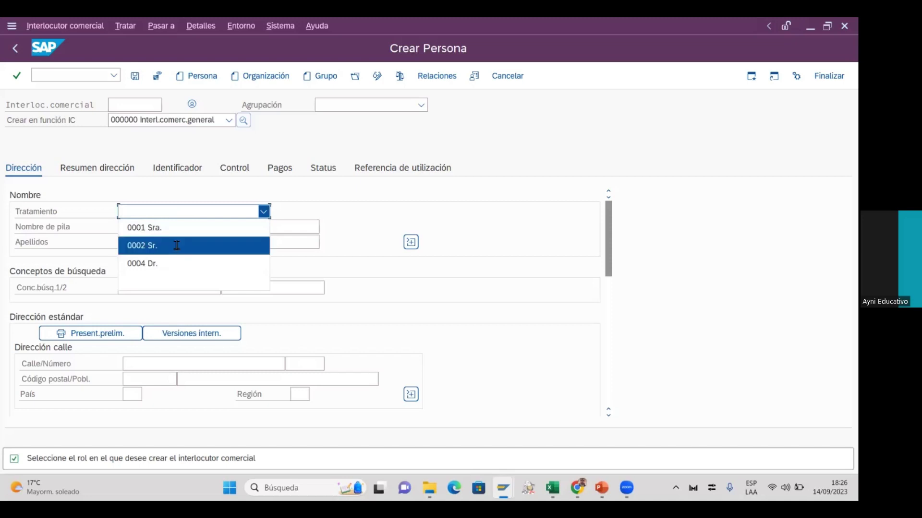
{"action": "left_click", "coordinate": [177, 246]}
{"action": "left_click", "coordinate": [175, 232]}
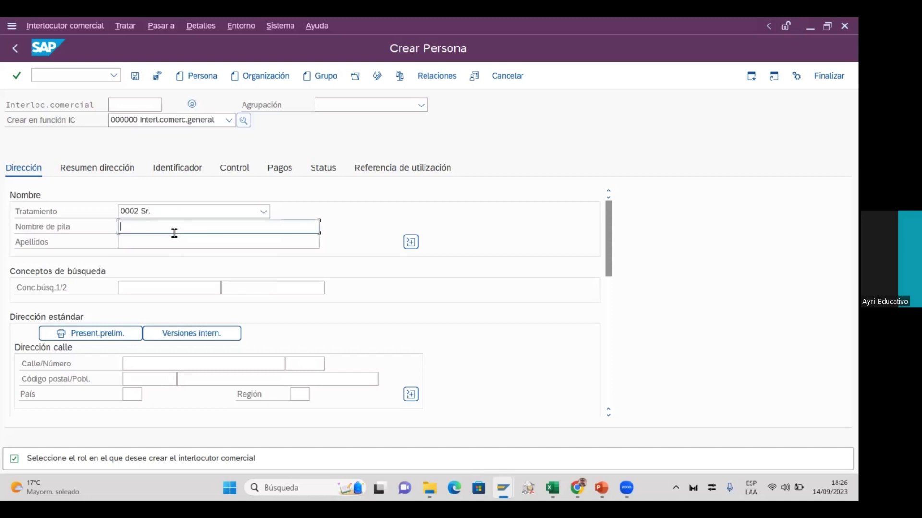
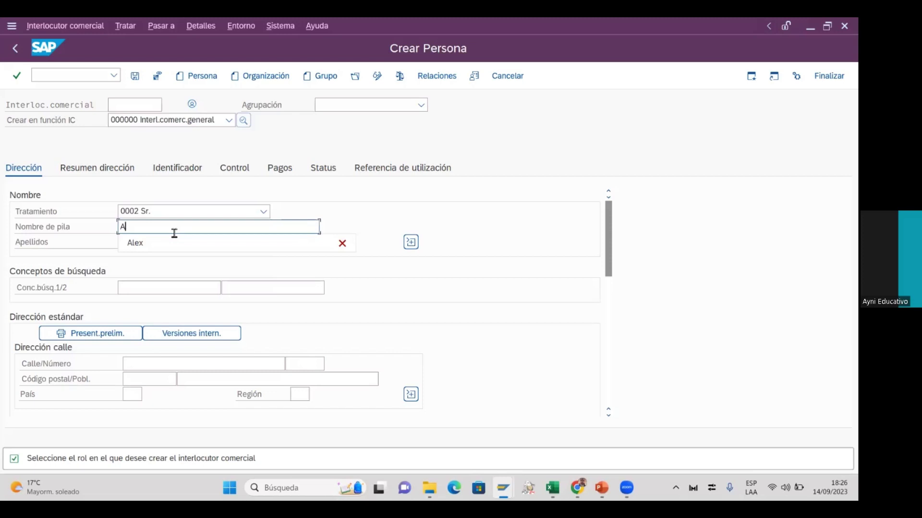
{"action": "key", "text": "Tab"}
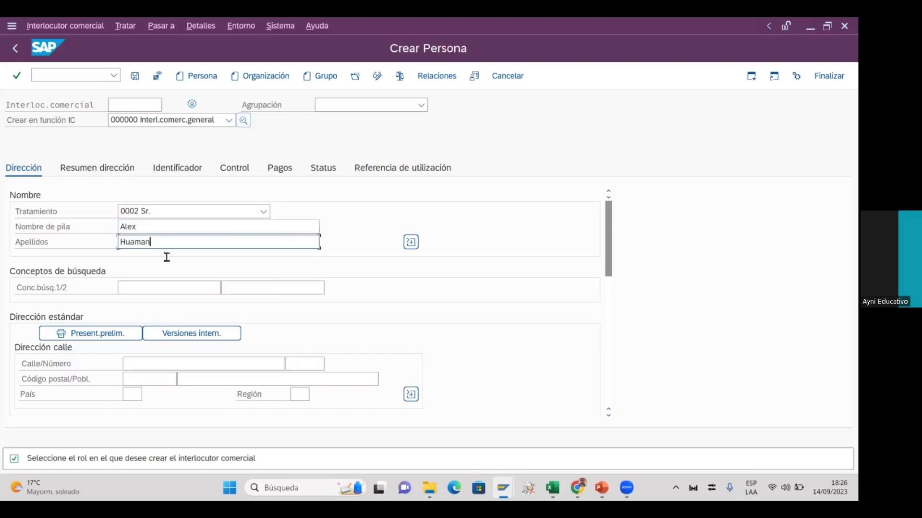
Fill Conc.búsq.1 with the suggested name value from the field history
{"action": "left_click", "coordinate": [171, 288]}
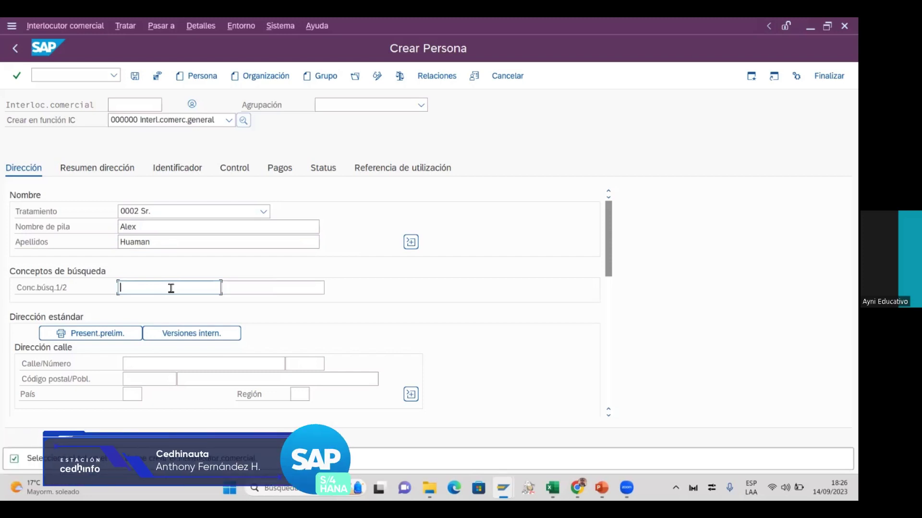
{"action": "type", "text": "Alex"}
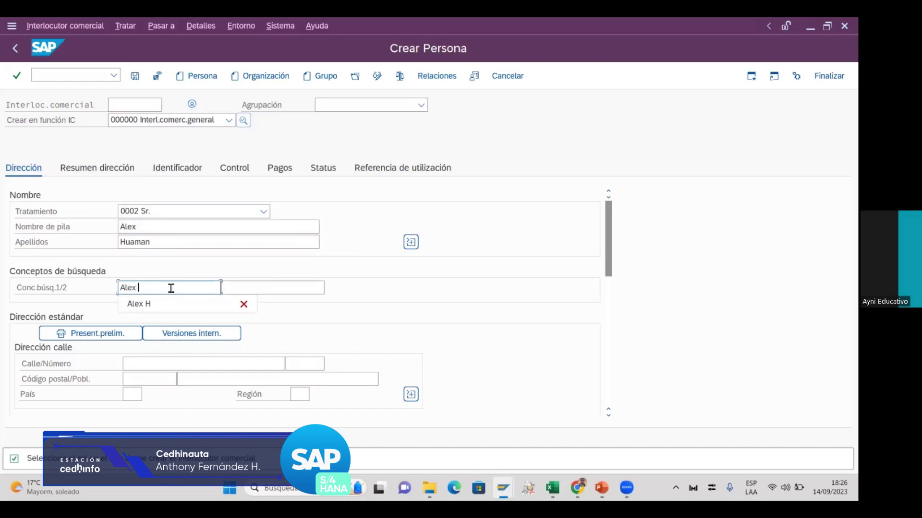
{"action": "left_click", "coordinate": [165, 305]}
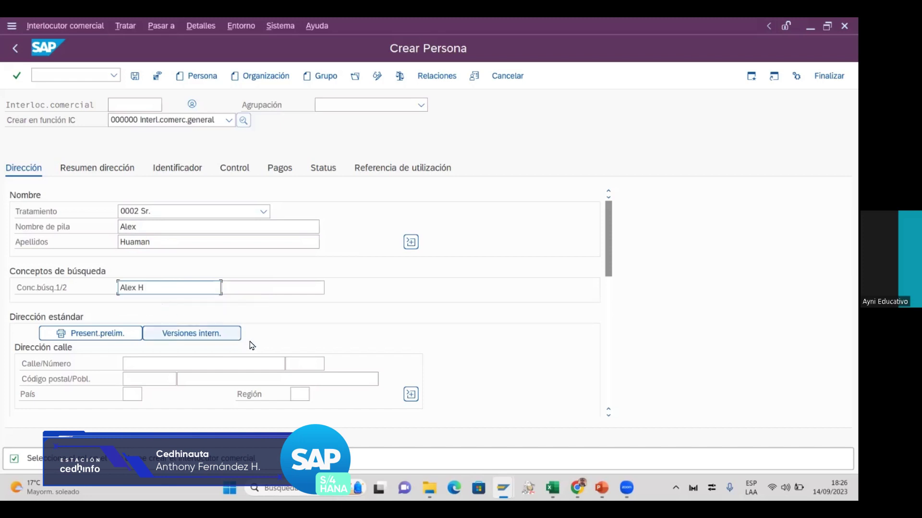
{"action": "left_click", "coordinate": [206, 364]}
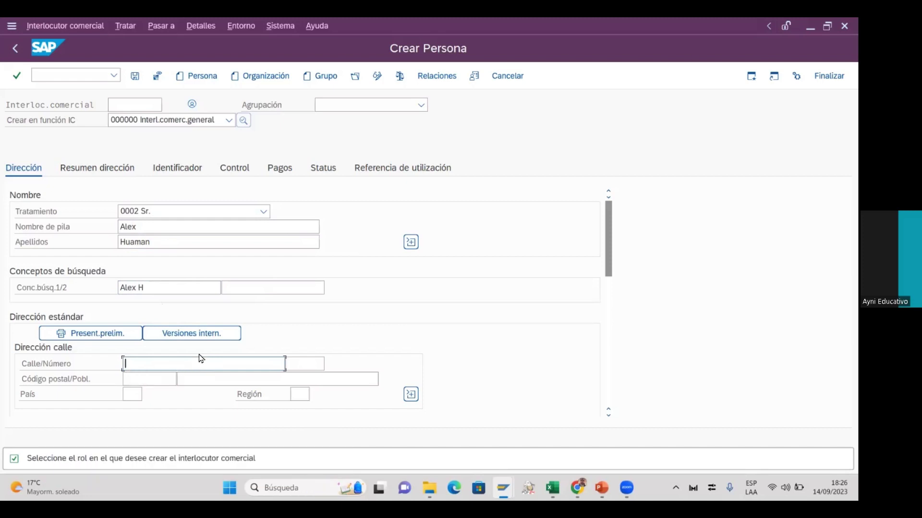
Enter the street, postal code and city (Población) of the person's standard address
{"action": "type", "text": "J"}
{"action": "key", "text": "BackSpace"}
{"action": "left_click", "coordinate": [150, 382]}
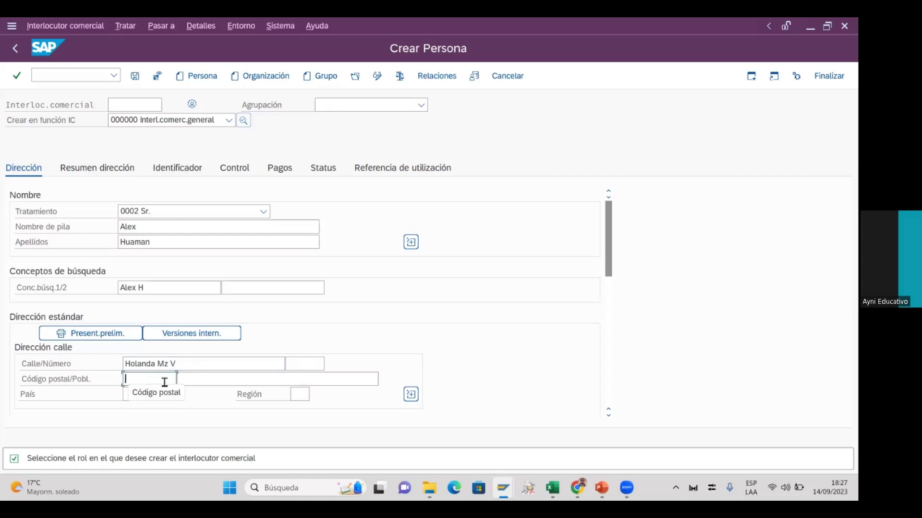
{"action": "type", "text": "1202"}
{"action": "left_click", "coordinate": [200, 384]}
{"action": "left_click", "coordinate": [200, 383]}
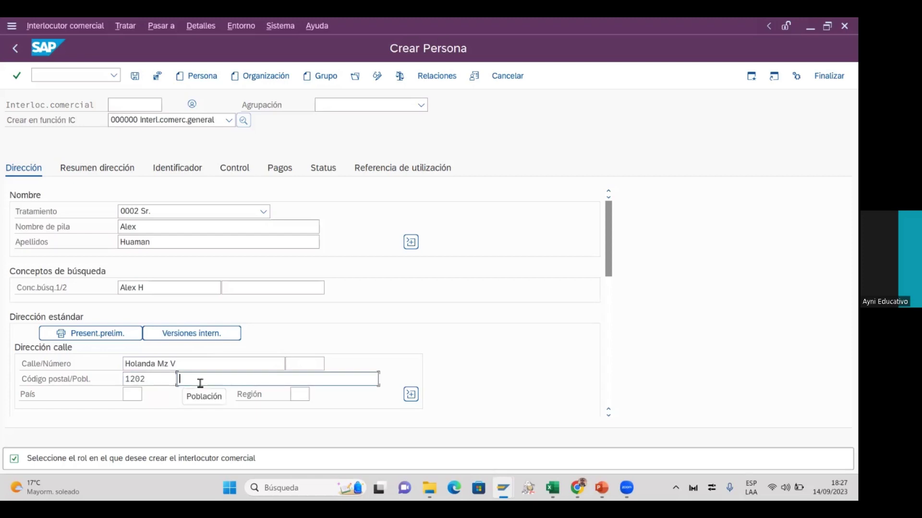
{"action": "type", "text": "567889"}
{"action": "left_click", "coordinate": [134, 397]}
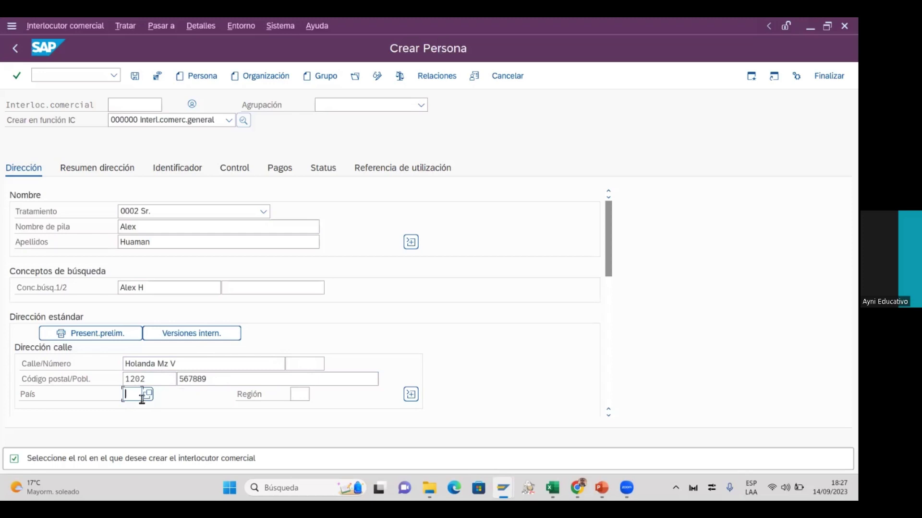
{"action": "left_click", "coordinate": [148, 394]}
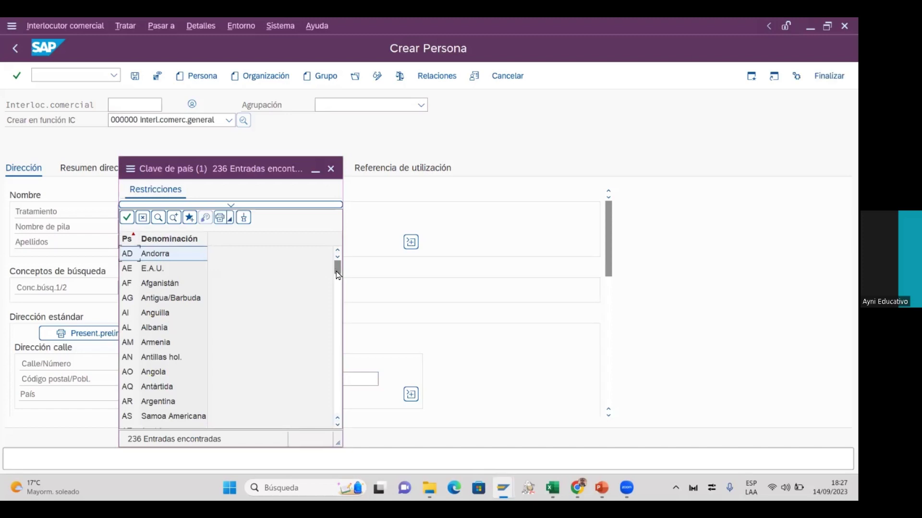
Set the address country to PE and the region to 06 Lima y Callao
{"action": "left_click", "coordinate": [331, 169]}
{"action": "left_click", "coordinate": [134, 391]}
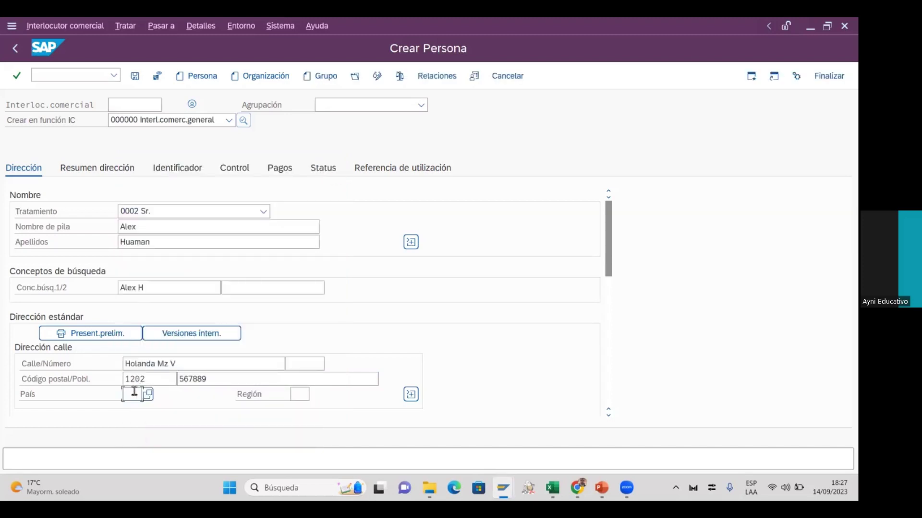
{"action": "type", "text": "pe"}
{"action": "left_click", "coordinate": [138, 407]}
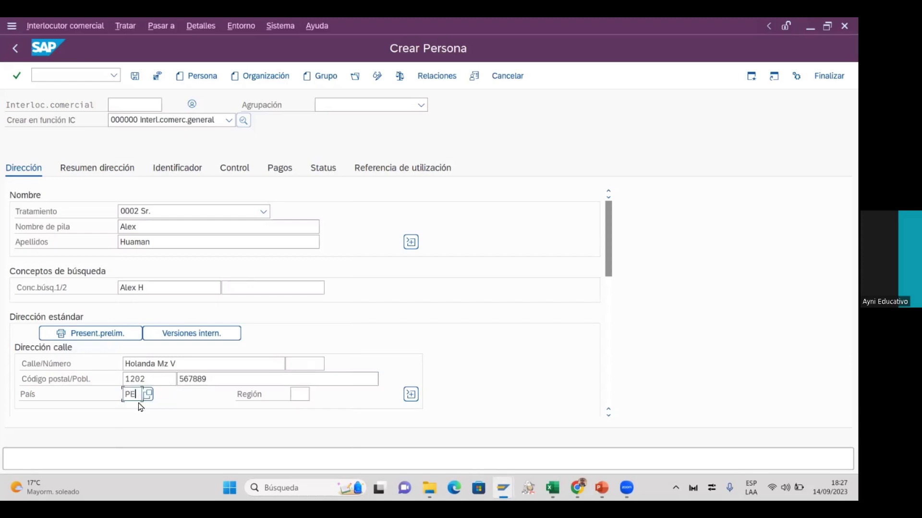
{"action": "left_click", "coordinate": [298, 394]}
{"action": "key", "text": "F4"}
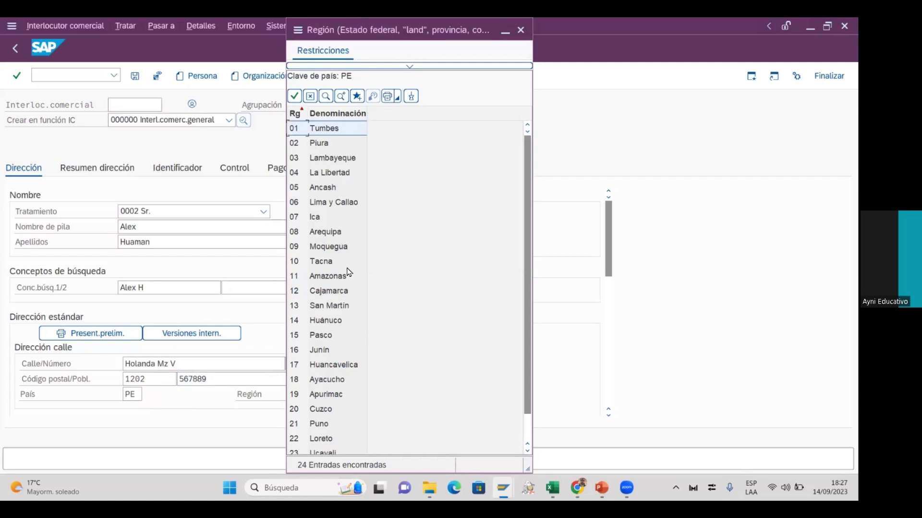
{"action": "left_click", "coordinate": [348, 202]}
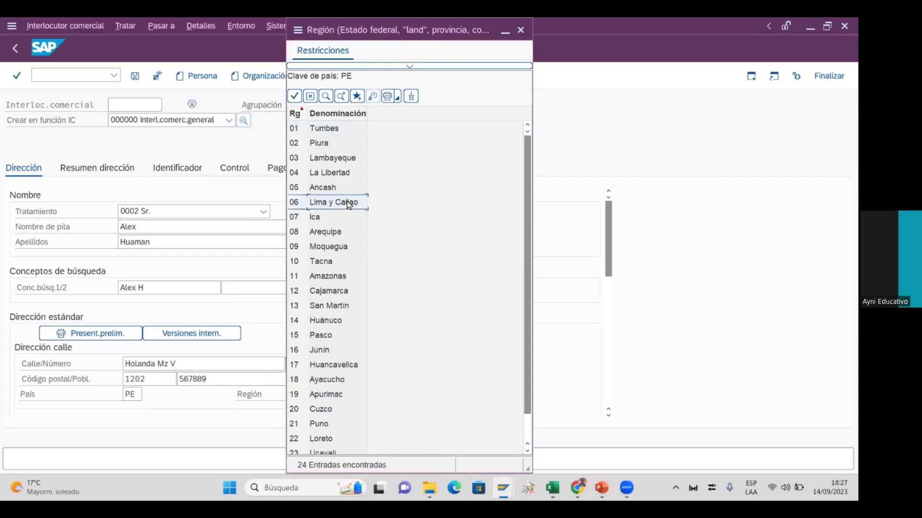
{"action": "double_click", "coordinate": [348, 202]}
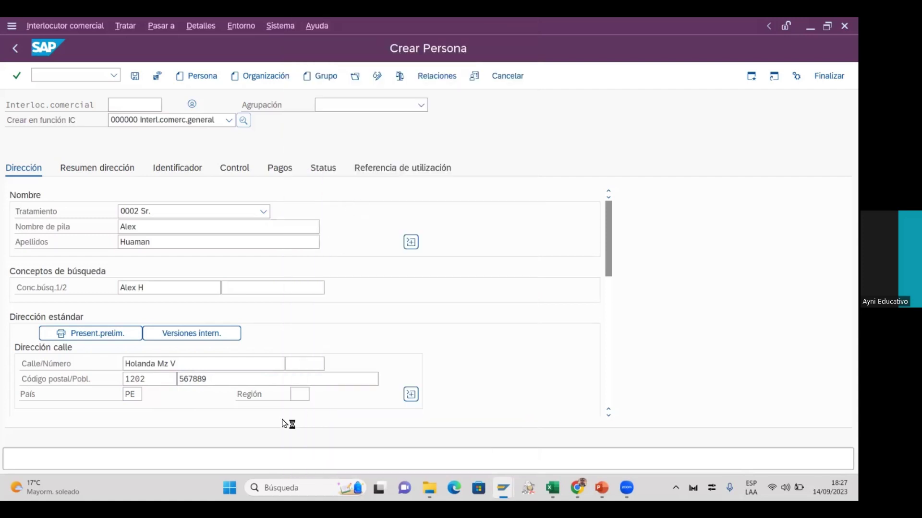
{"action": "left_click", "coordinate": [336, 397]}
{"action": "left_click", "coordinate": [410, 397]}
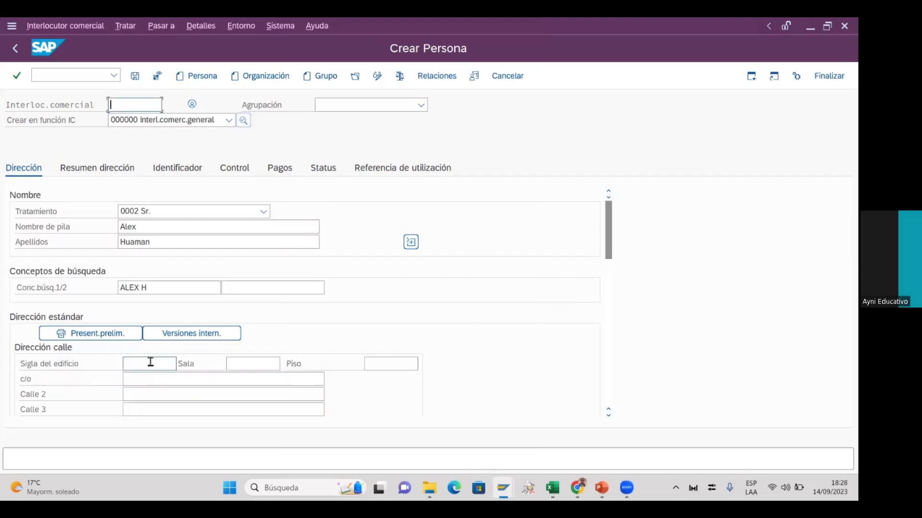
Expand the extra address fields and scroll down to Huso horario, currently CHILE
{"action": "left_click", "coordinate": [151, 411]}
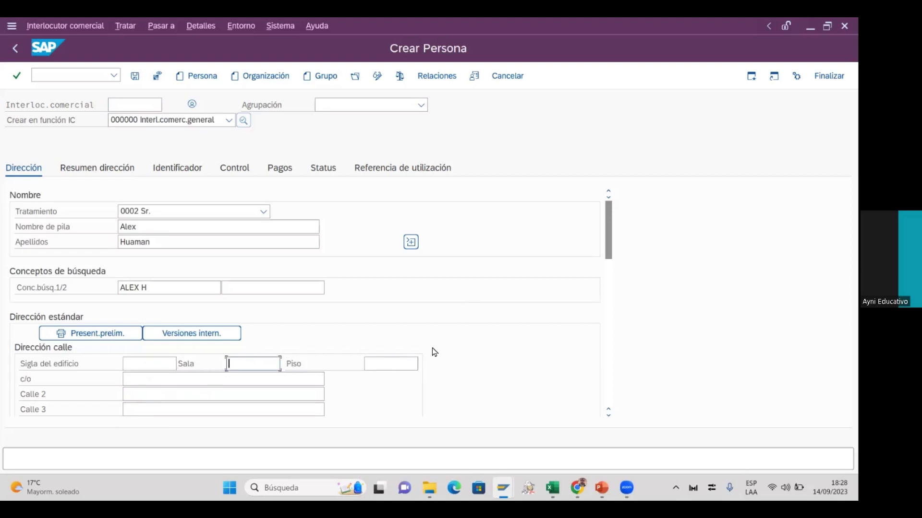
{"action": "left_click_drag", "start_coordinate": [608, 235], "coordinate": [624, 302]}
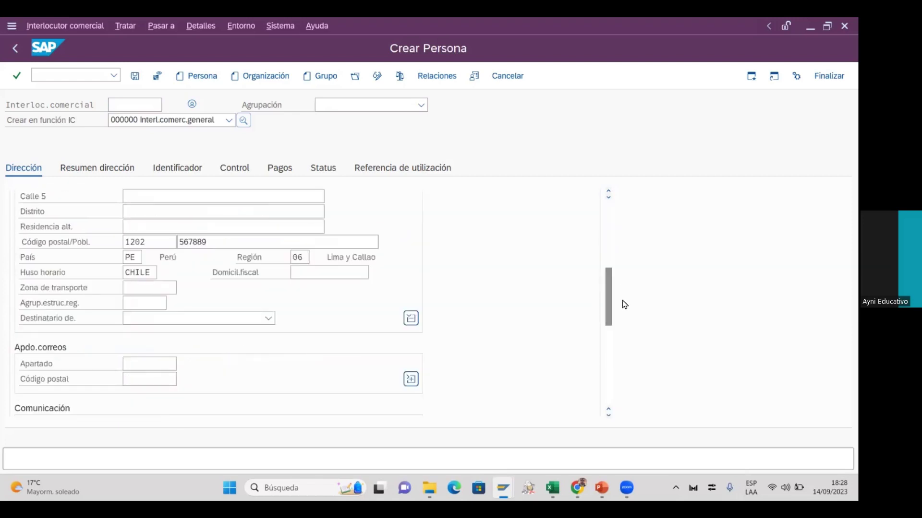
{"action": "left_click", "coordinate": [153, 273]}
Change the Huso horario from CHILE to UTC+53 (UTC+05:30) using the time zone list
{"action": "left_click", "coordinate": [162, 273]}
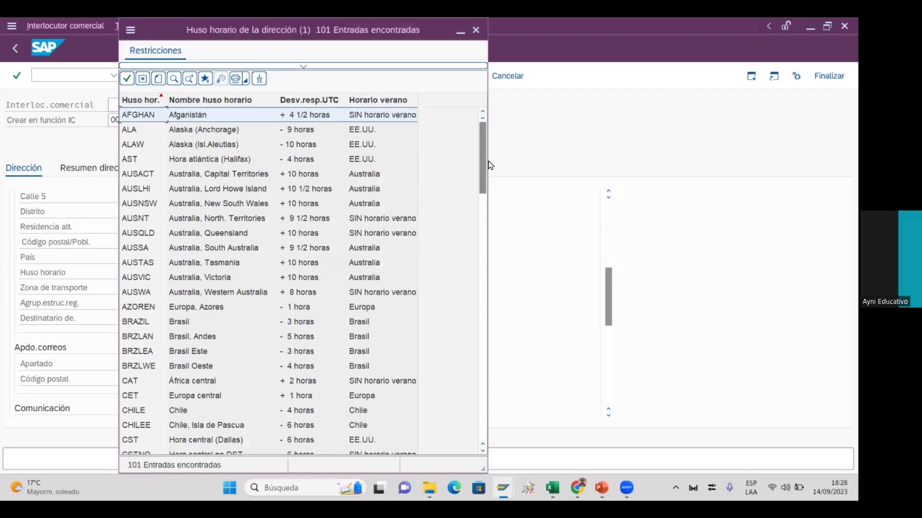
{"action": "left_click_drag", "start_coordinate": [482, 144], "coordinate": [483, 266]}
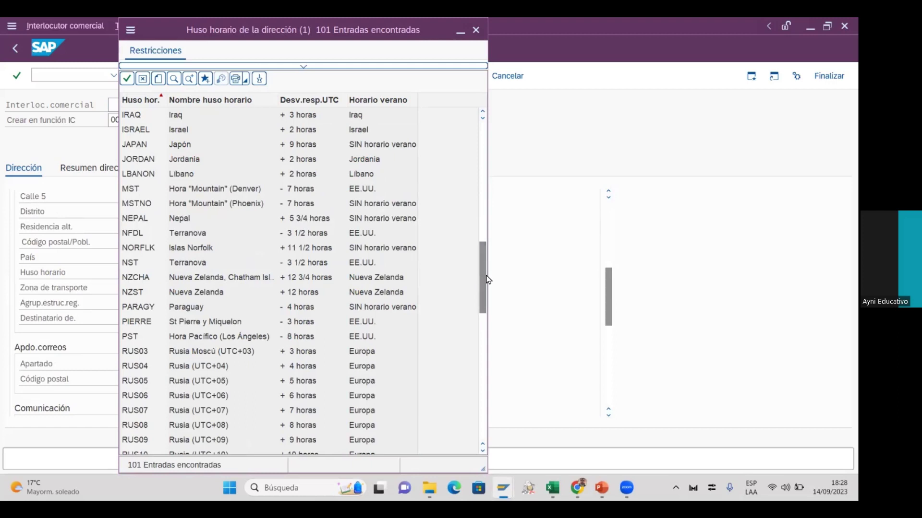
{"action": "left_click_drag", "start_coordinate": [486, 280], "coordinate": [490, 421]}
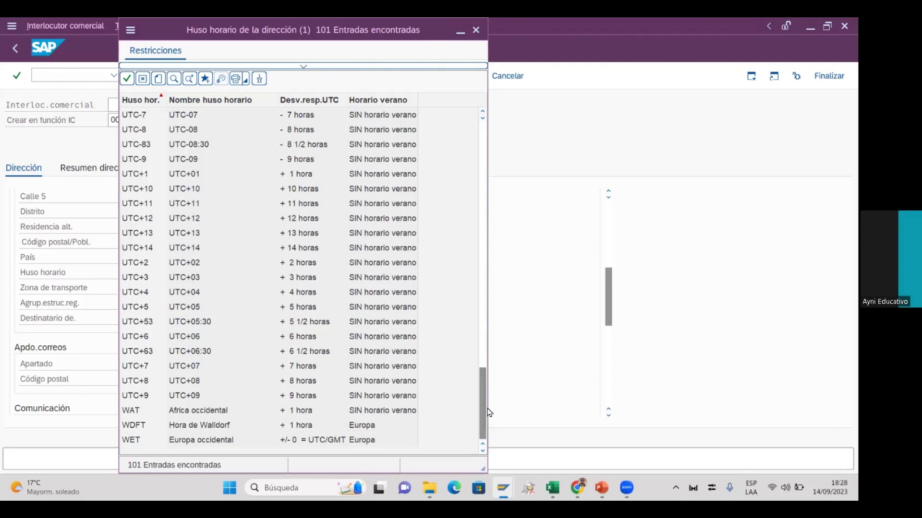
{"action": "left_click_drag", "start_coordinate": [484, 407], "coordinate": [487, 281]}
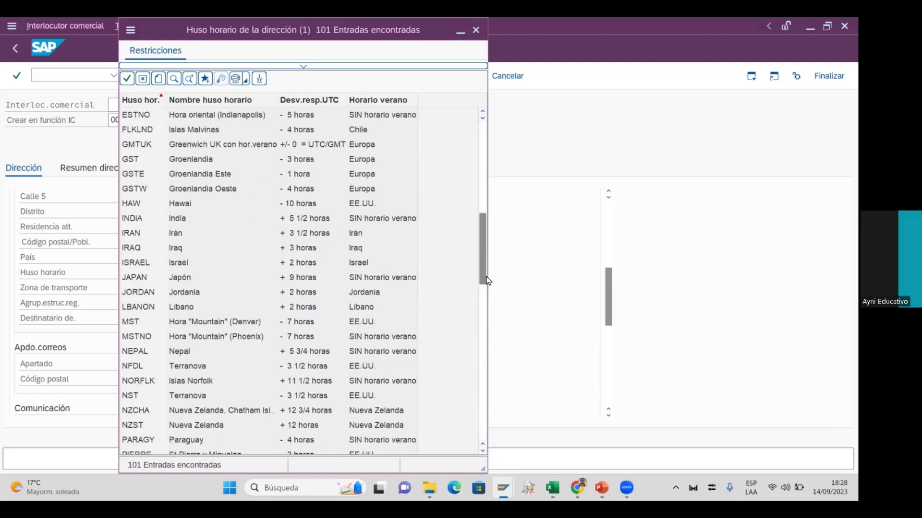
{"action": "left_click_drag", "start_coordinate": [484, 278], "coordinate": [486, 221]}
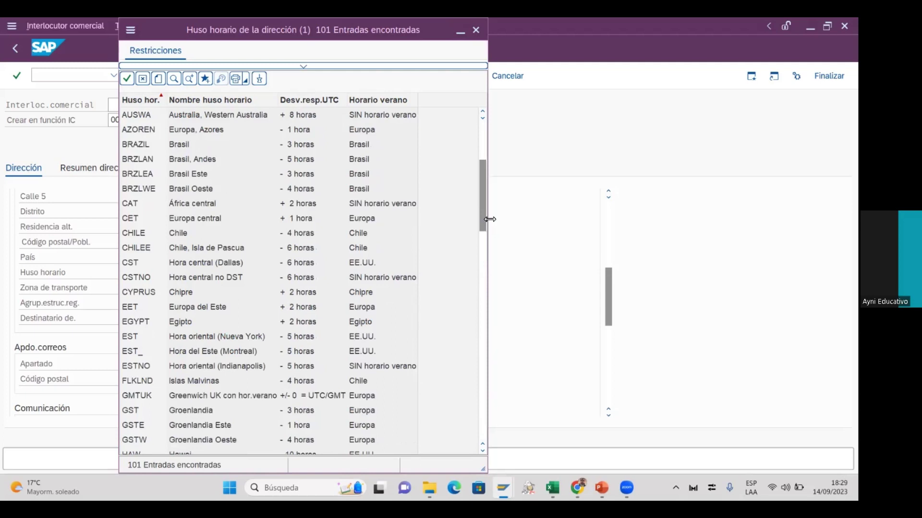
{"action": "left_click_drag", "start_coordinate": [489, 220], "coordinate": [481, 219]}
{"action": "left_click_drag", "start_coordinate": [472, 175], "coordinate": [473, 120]}
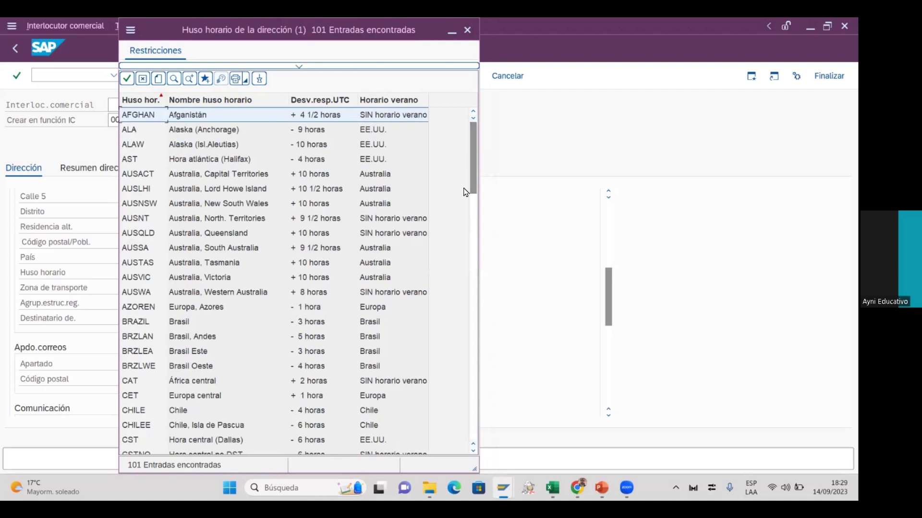
{"action": "left_click", "coordinate": [473, 233]}
{"action": "left_click_drag", "start_coordinate": [471, 230], "coordinate": [471, 265]}
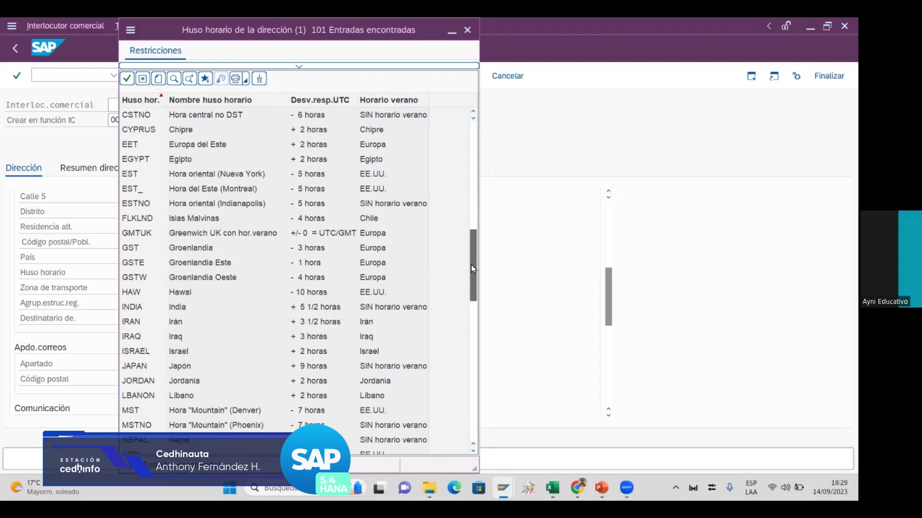
{"action": "left_click_drag", "start_coordinate": [471, 265], "coordinate": [470, 301]}
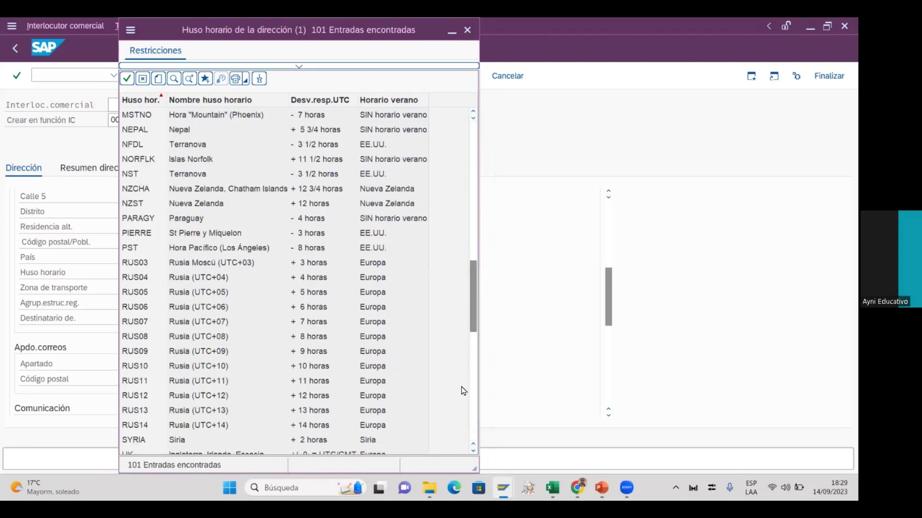
{"action": "left_click", "coordinate": [472, 430]}
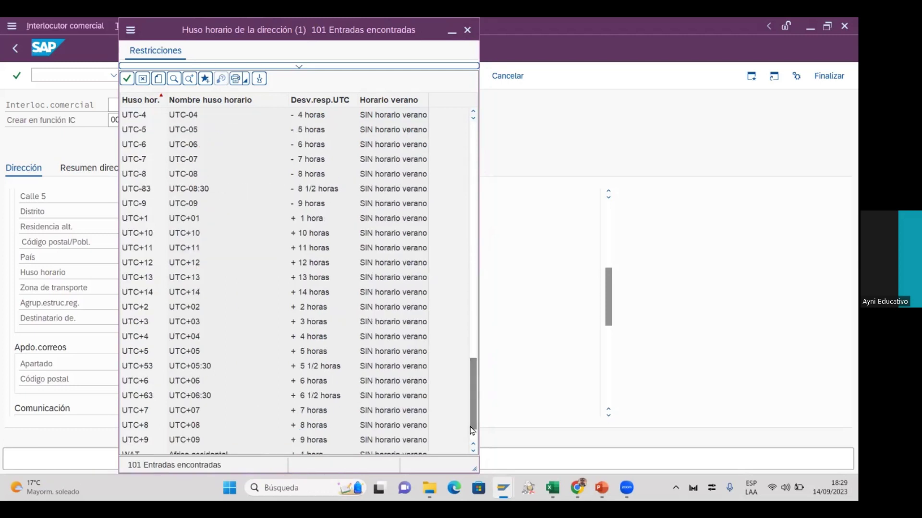
{"action": "left_click", "coordinate": [338, 373]}
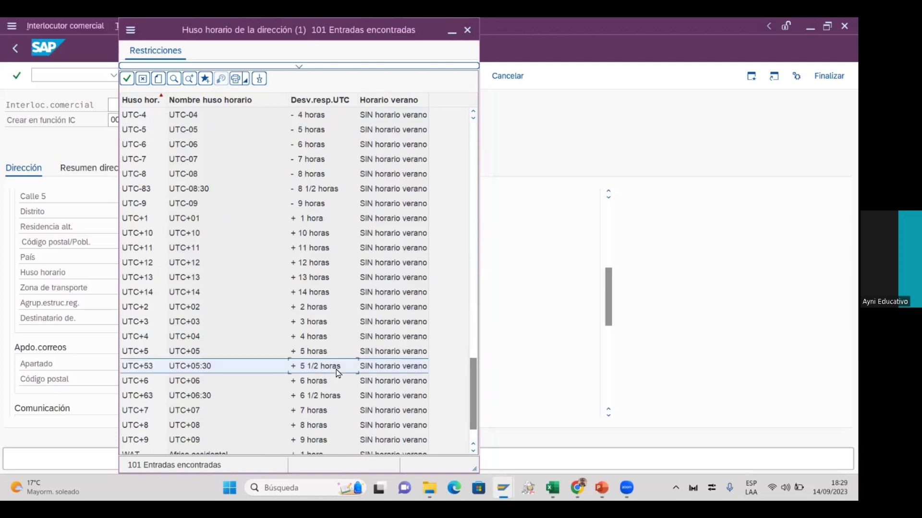
{"action": "double_click", "coordinate": [338, 373]}
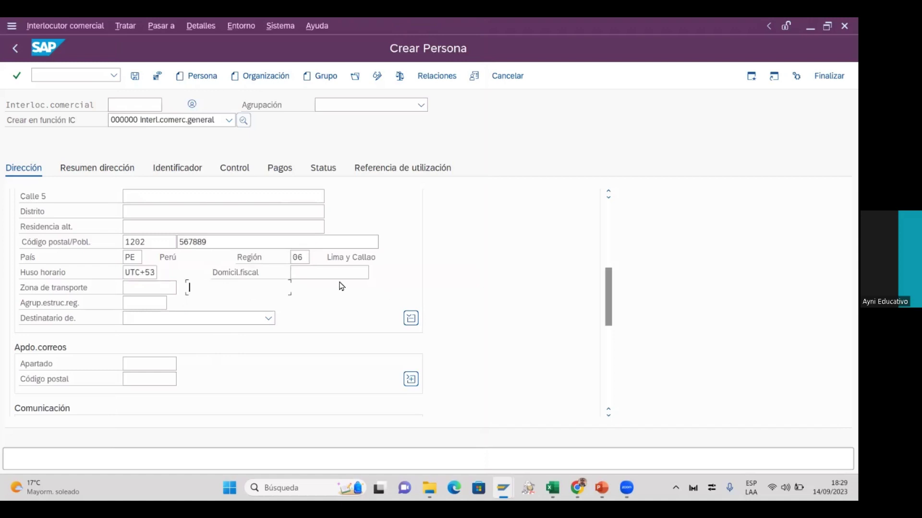
Pick transport zone PE00000001, clear it again, and scroll down to Comunicación
{"action": "left_click", "coordinate": [169, 289]}
{"action": "left_click", "coordinate": [187, 289]}
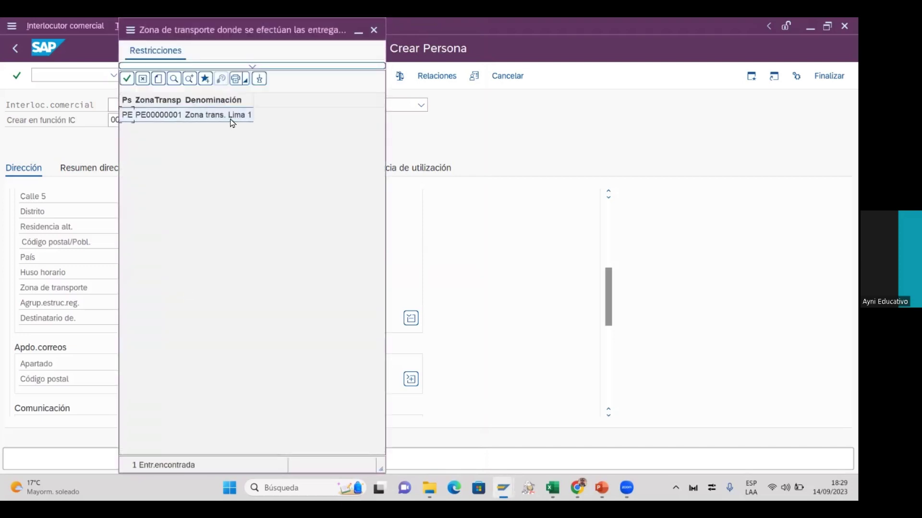
{"action": "double_click", "coordinate": [224, 117]}
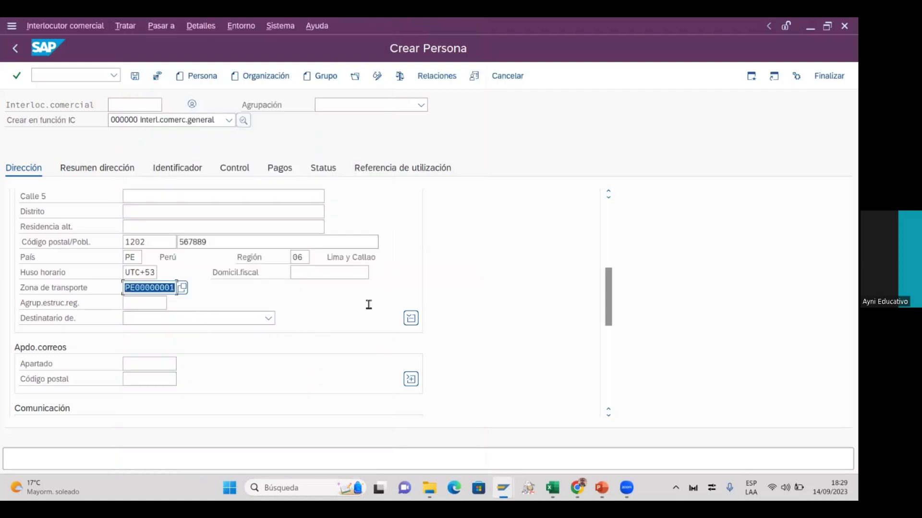
{"action": "key", "text": "BackSpace"}
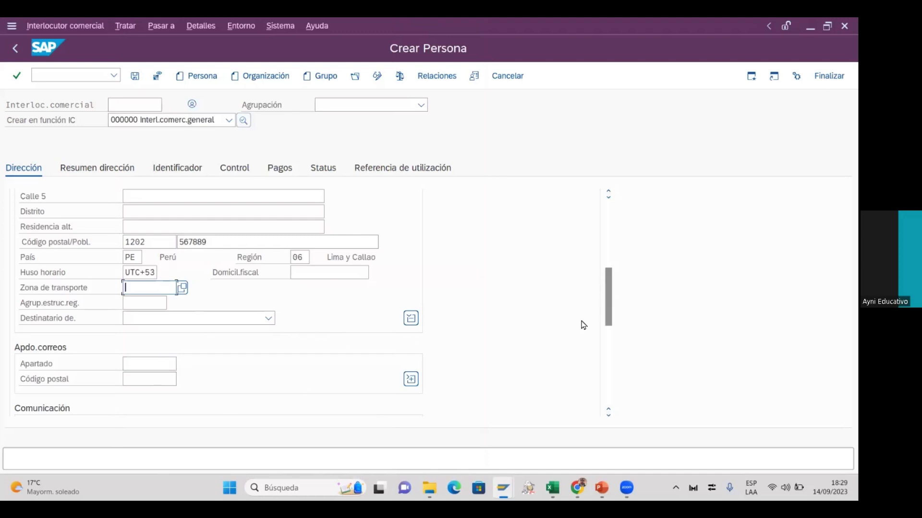
{"action": "left_click_drag", "start_coordinate": [609, 303], "coordinate": [613, 331]}
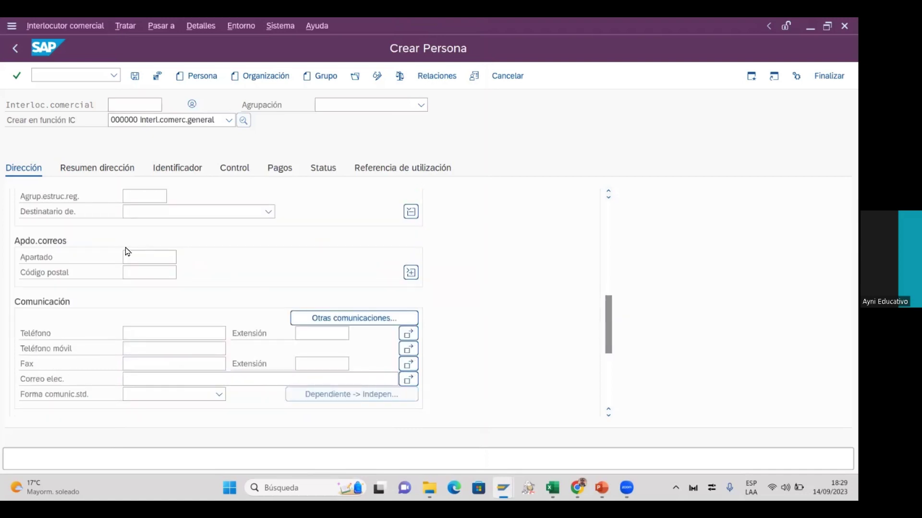
Fill Teléfono, Teléfono móvil and Correo elec. with the person's phone, mobile and e-mail
{"action": "left_click", "coordinate": [129, 333]}
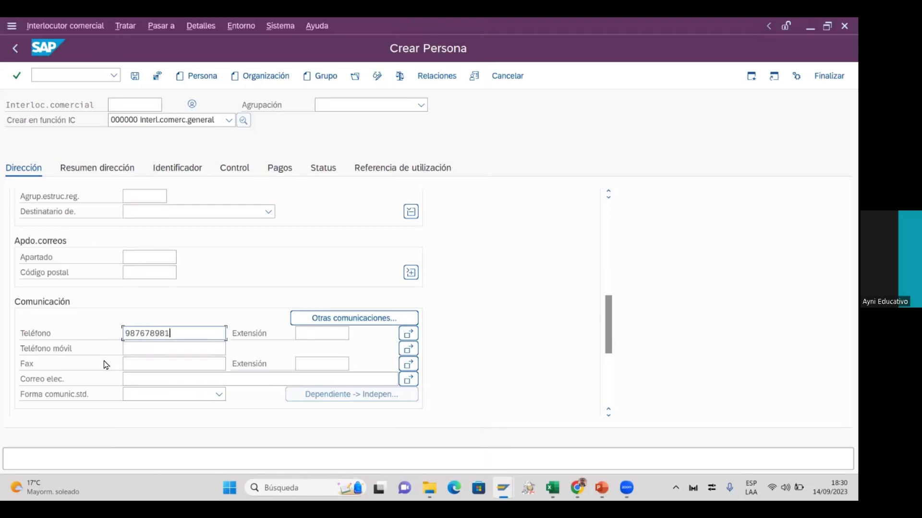
{"action": "left_click", "coordinate": [194, 348]}
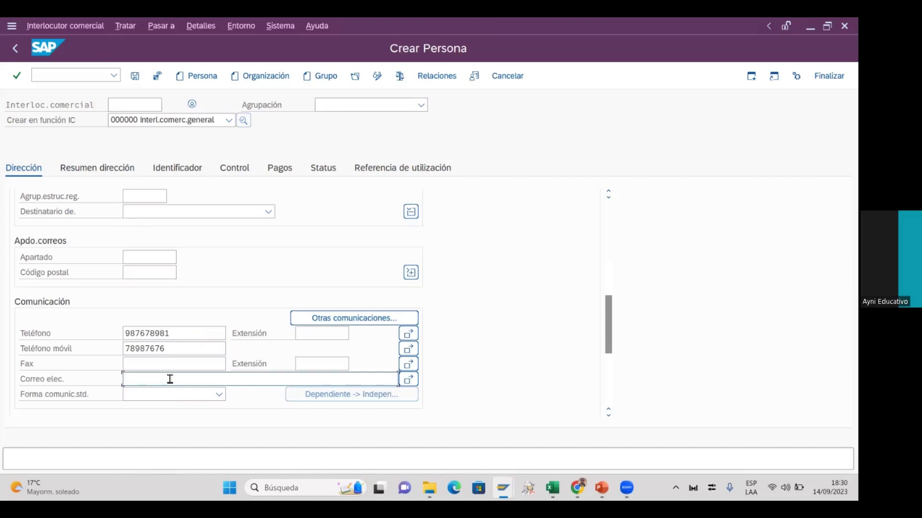
{"action": "left_click", "coordinate": [170, 379]}
{"action": "left_click_drag", "start_coordinate": [604, 329], "coordinate": [612, 383]}
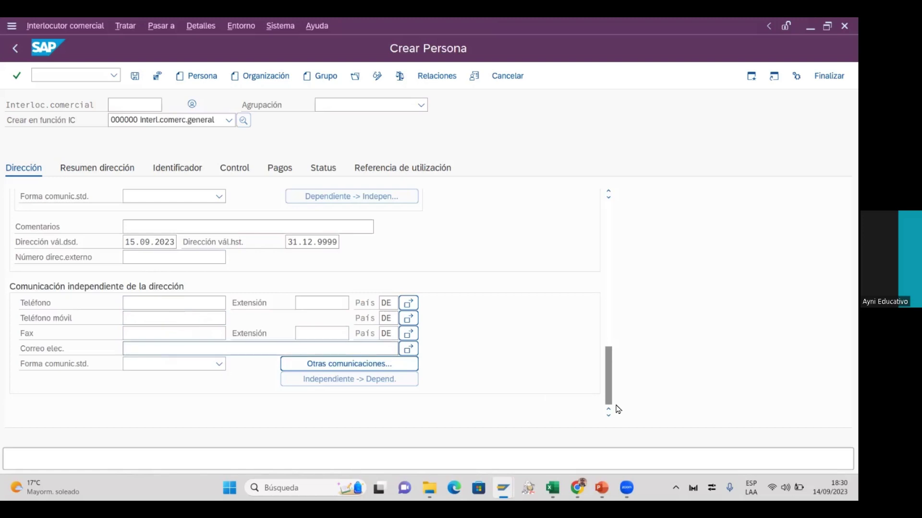
{"action": "left_click_drag", "start_coordinate": [611, 395], "coordinate": [603, 371]}
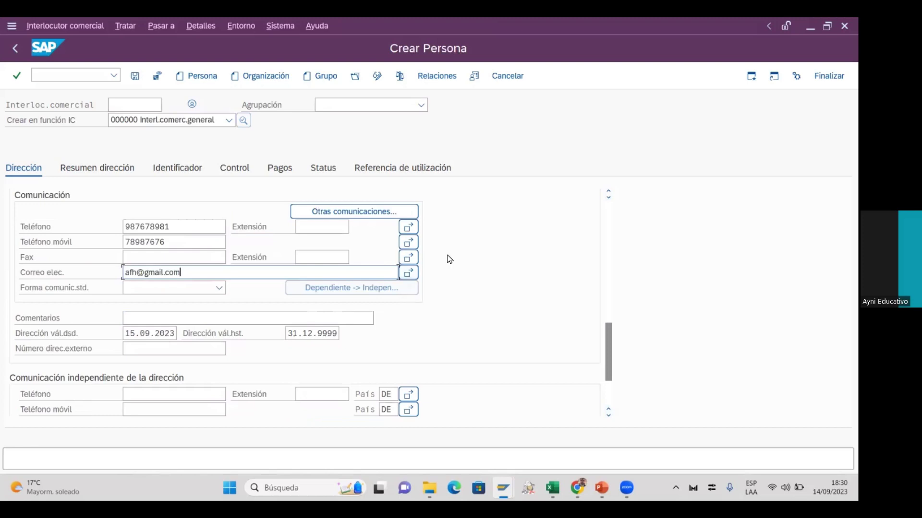
{"action": "left_click_drag", "start_coordinate": [609, 342], "coordinate": [607, 230]}
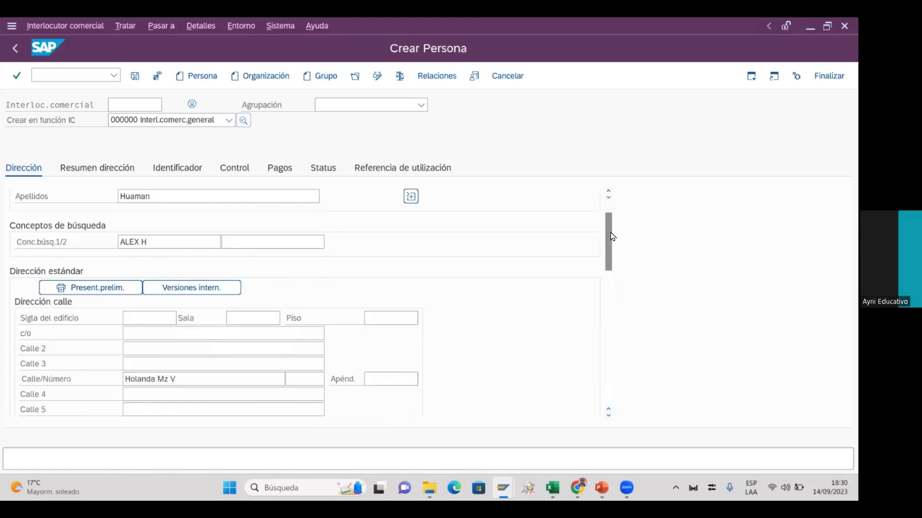
Expand the additional name fields beside Apellidos
{"action": "scroll", "coordinate": [528, 240], "scroll_direction": "up", "scroll_amount": 1}
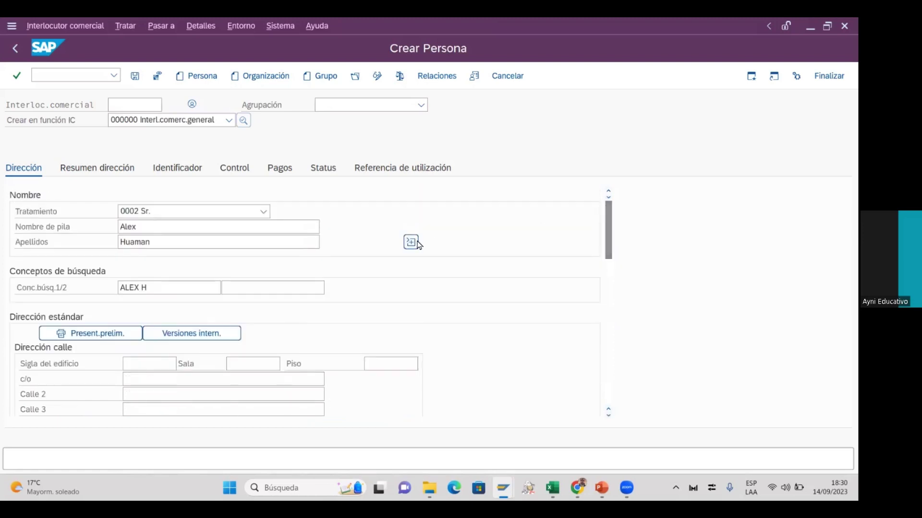
{"action": "left_click", "coordinate": [411, 244]}
{"action": "scroll", "coordinate": [342, 268], "scroll_direction": "down", "scroll_amount": 5}
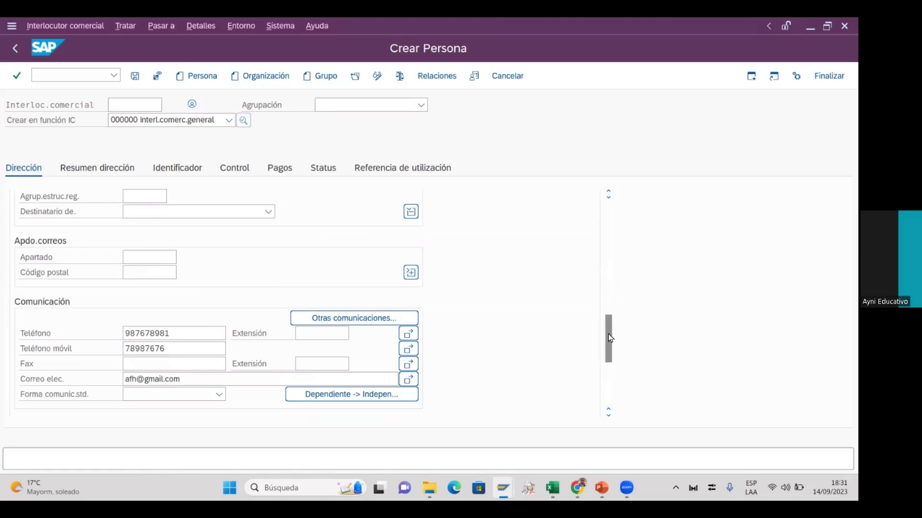
{"action": "scroll", "coordinate": [603, 254], "scroll_direction": "up", "scroll_amount": 1}
{"action": "scroll", "coordinate": [603, 254], "scroll_direction": "up", "scroll_amount": 5}
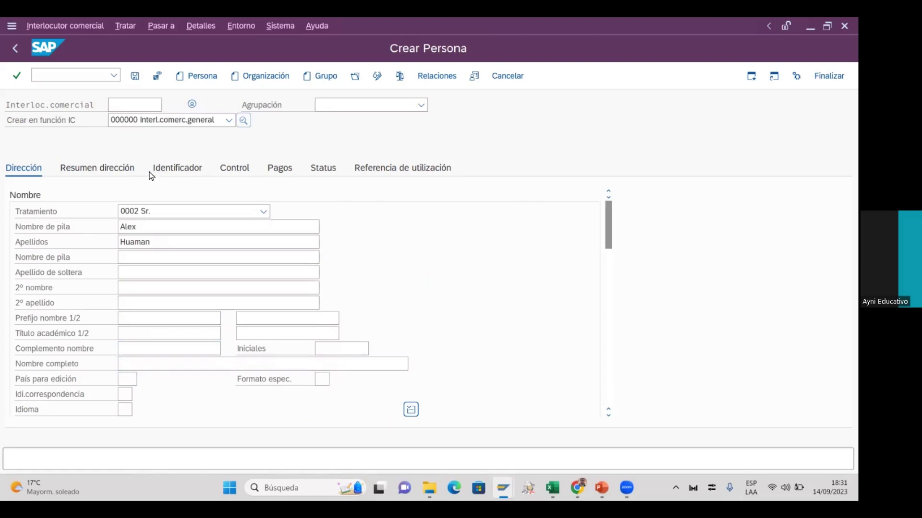
{"action": "left_click", "coordinate": [100, 176]}
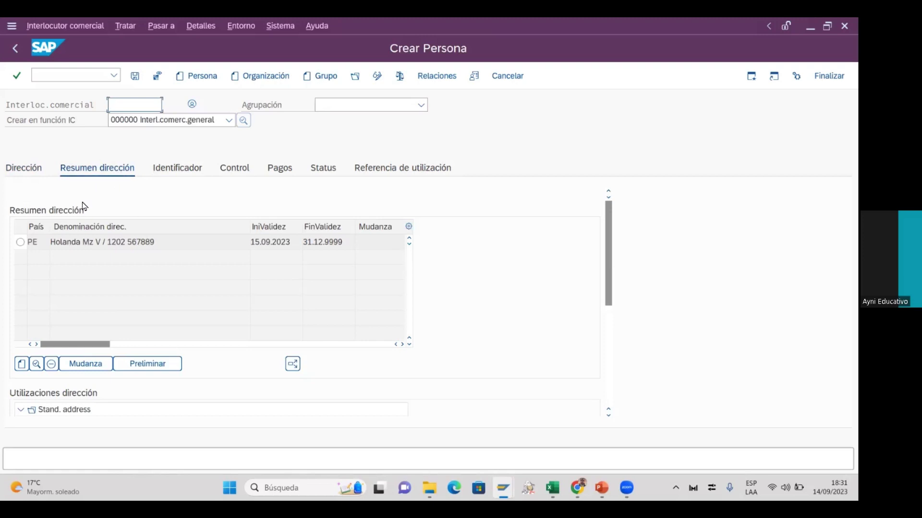
{"action": "left_click", "coordinate": [21, 243]}
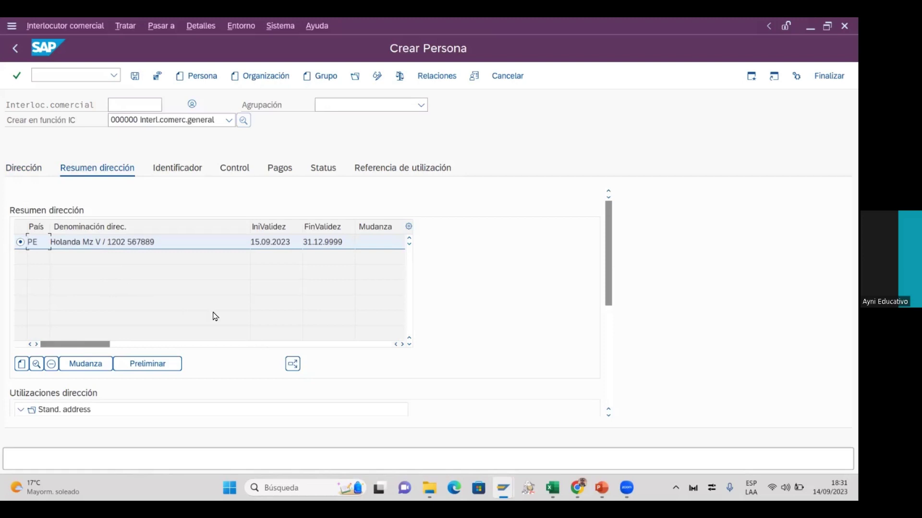
{"action": "left_click", "coordinate": [169, 176]}
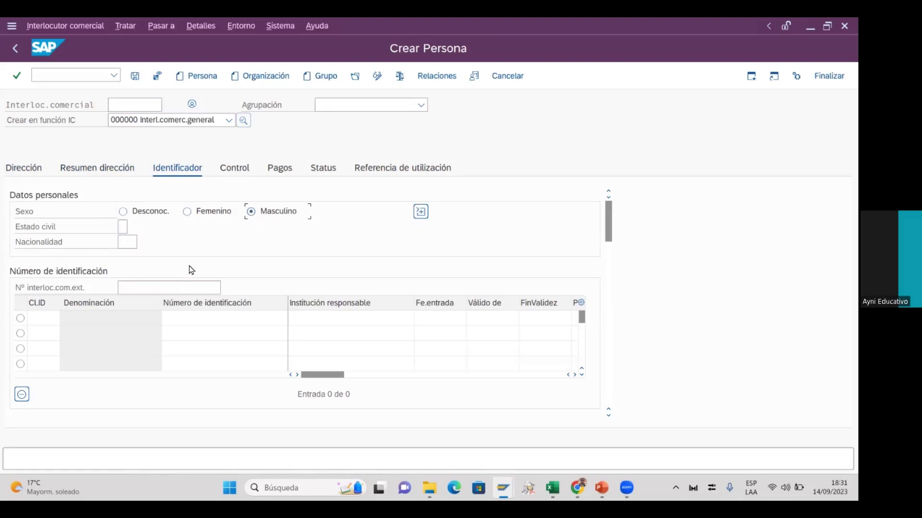
Set marital status to 1 Soltero/a and nationality to AI Anguilla
{"action": "left_click", "coordinate": [131, 238]}
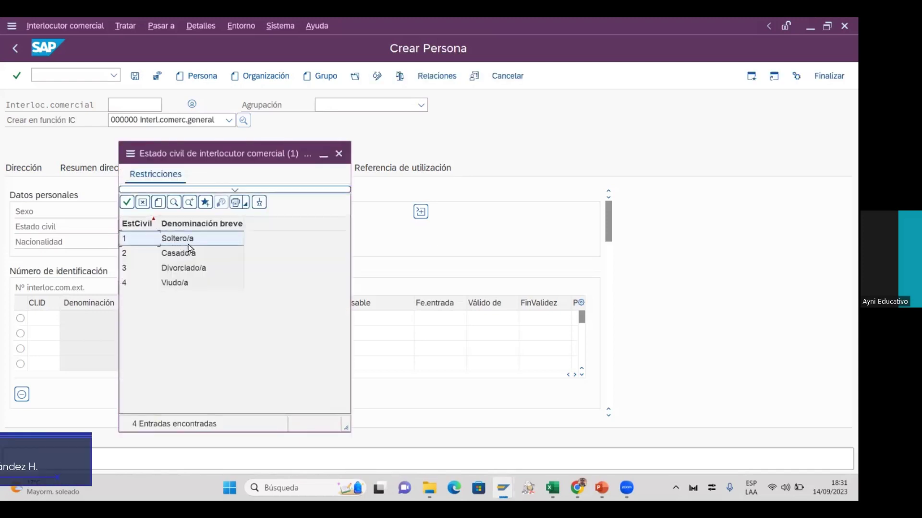
{"action": "double_click", "coordinate": [190, 240]}
{"action": "left_click", "coordinate": [126, 242]}
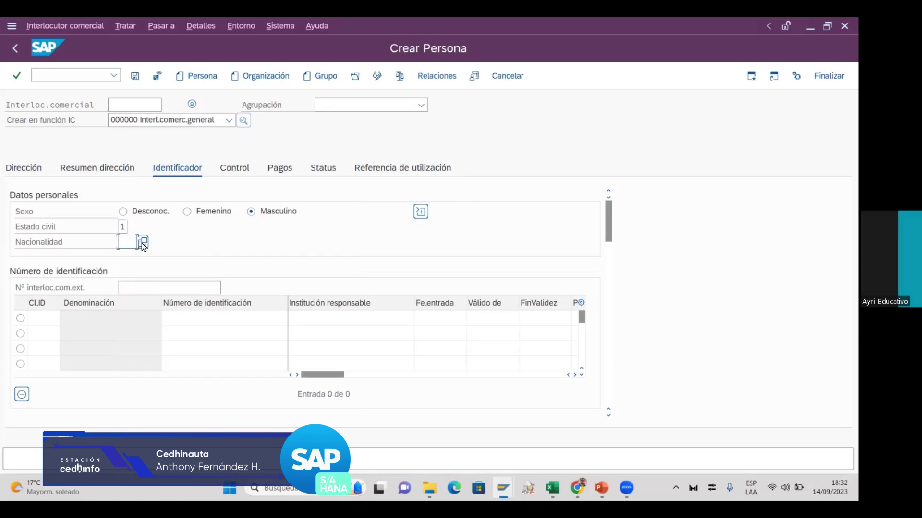
{"action": "left_click", "coordinate": [142, 243]}
{"action": "double_click", "coordinate": [171, 313]}
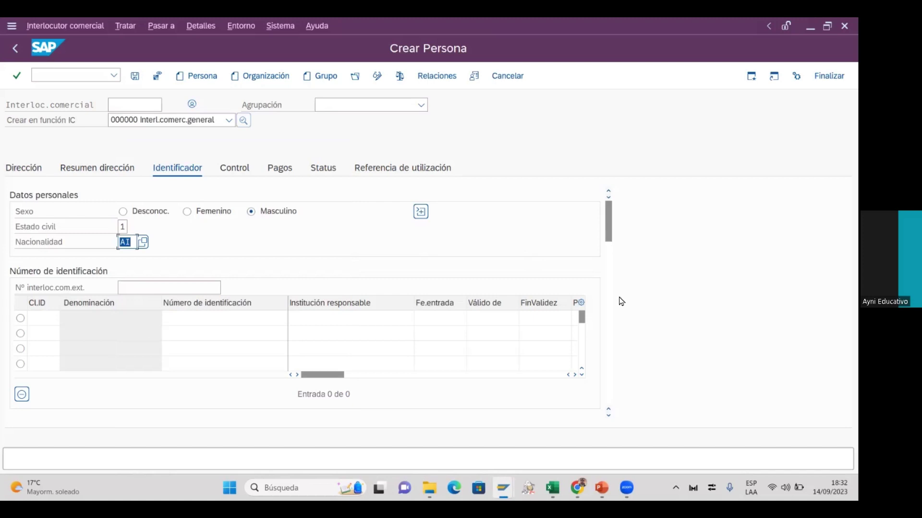
{"action": "left_click_drag", "start_coordinate": [610, 237], "coordinate": [612, 247]}
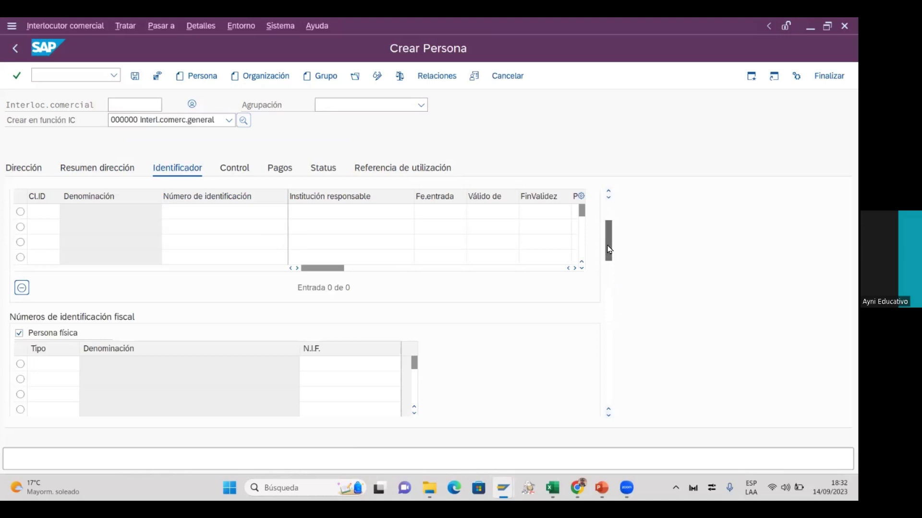
{"action": "left_click_drag", "start_coordinate": [609, 244], "coordinate": [609, 214]}
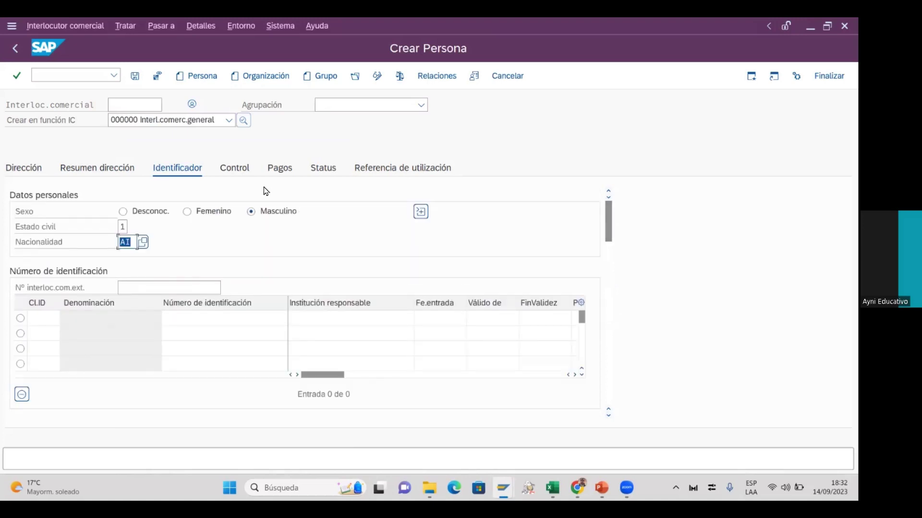
{"action": "left_click", "coordinate": [236, 171]}
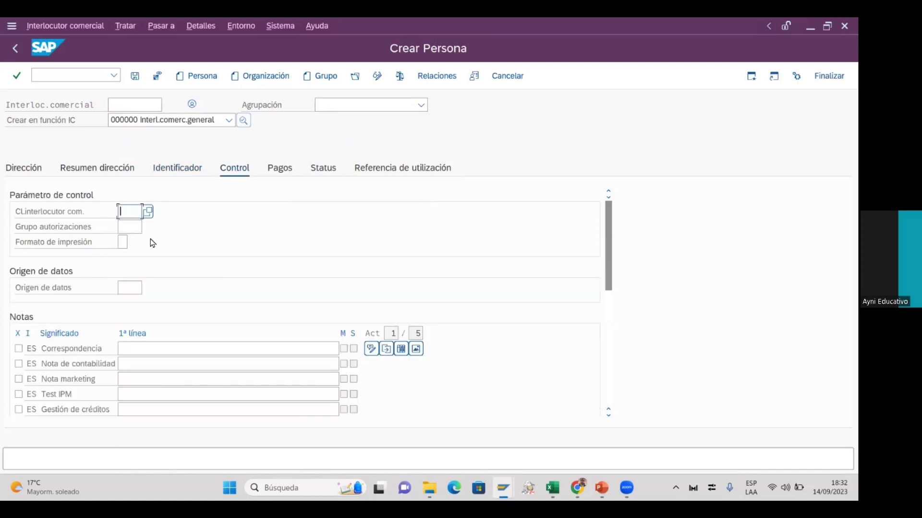
Apply business partner class 0001 and dismiss the field-selection information notice
{"action": "left_click", "coordinate": [146, 216]}
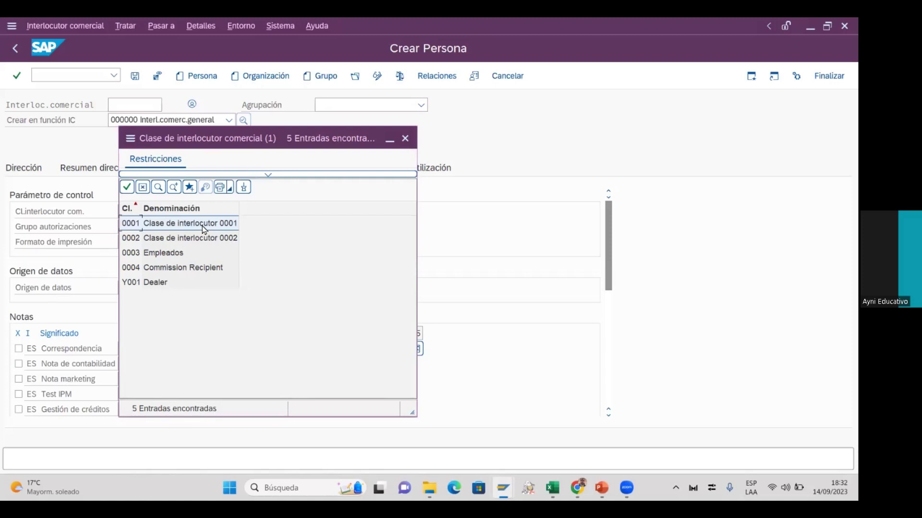
{"action": "double_click", "coordinate": [203, 225]}
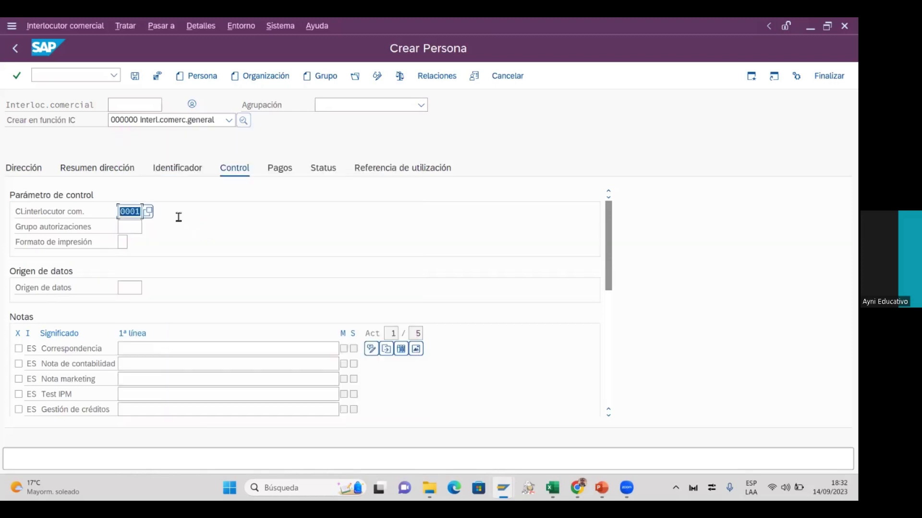
{"action": "left_click", "coordinate": [280, 174]}
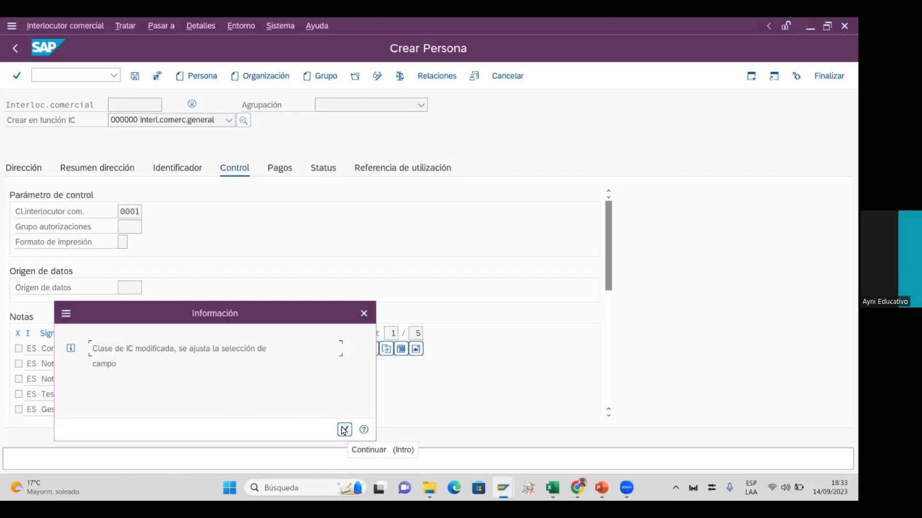
{"action": "left_click", "coordinate": [343, 430]}
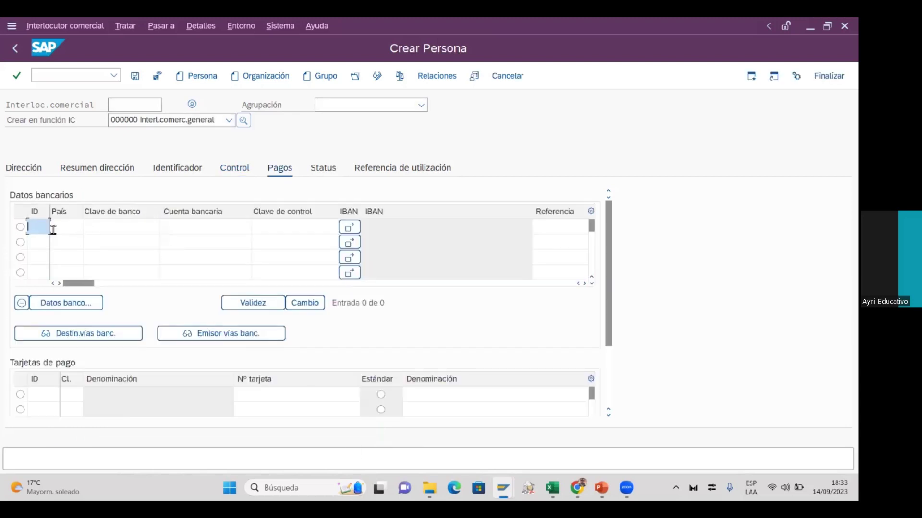
Add a bank row with country PE, bank key 1234 and the person's account number
{"action": "left_click", "coordinate": [58, 228]}
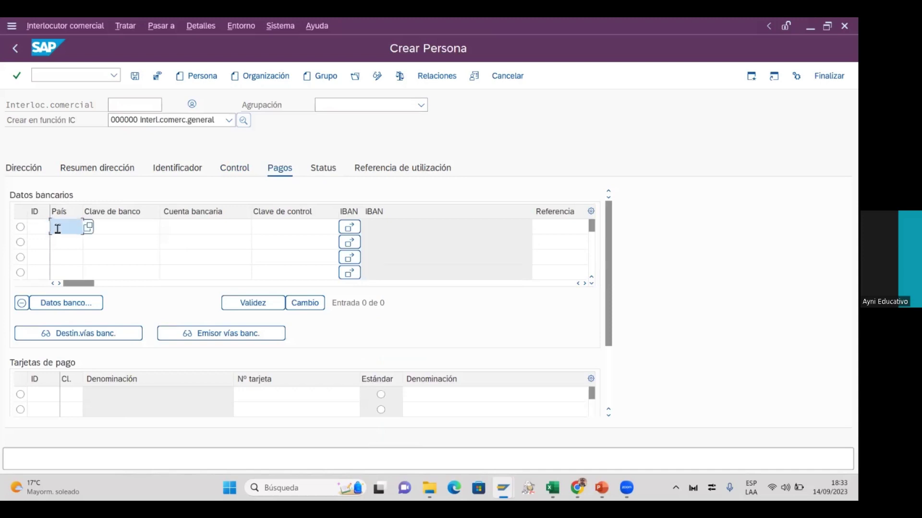
{"action": "type", "text": "PE"}
{"action": "left_click", "coordinate": [127, 228]}
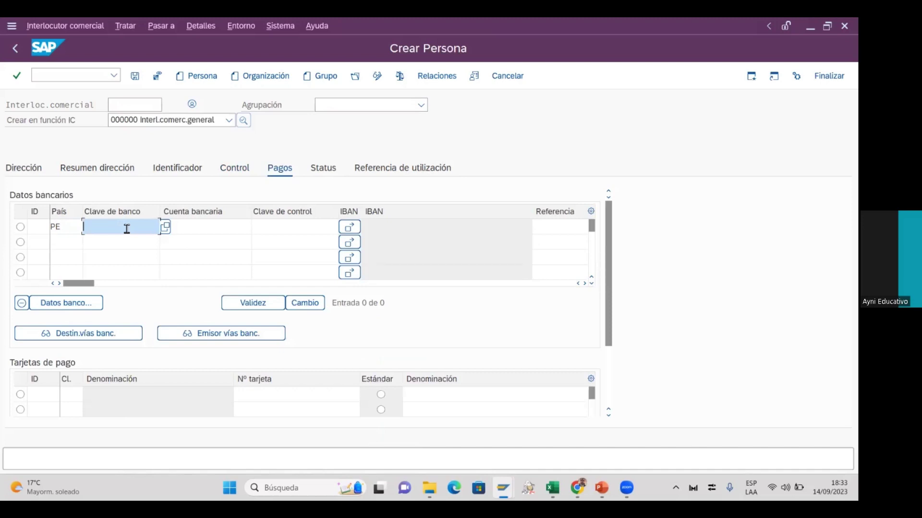
{"action": "left_click", "coordinate": [168, 230]}
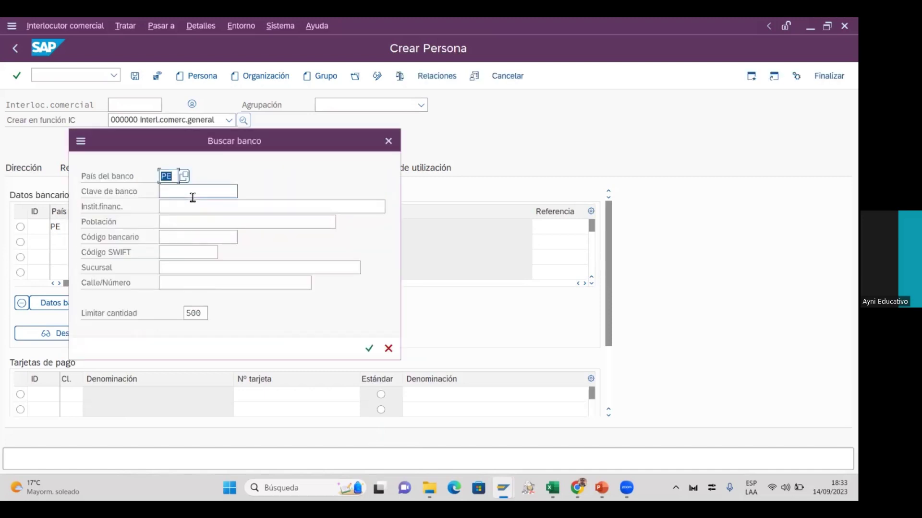
{"action": "left_click", "coordinate": [388, 141]}
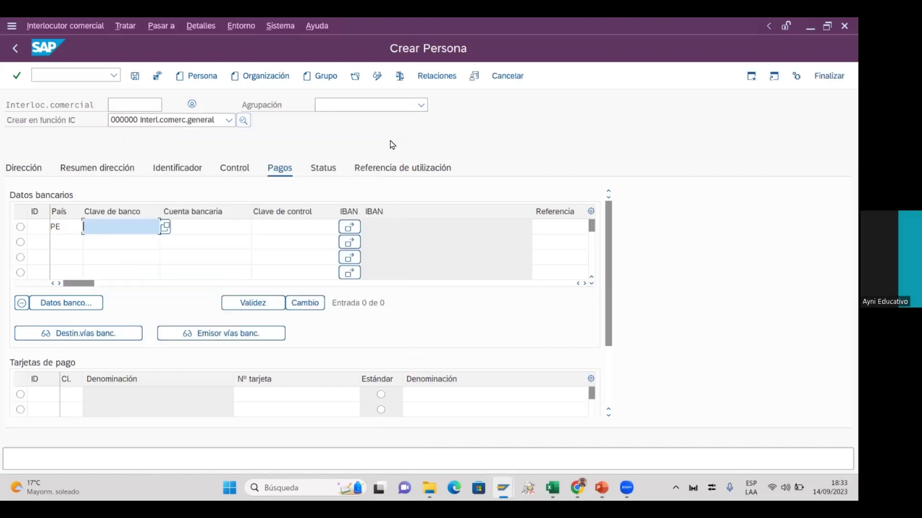
{"action": "type", "text": "1234"}
{"action": "left_click", "coordinate": [247, 233]}
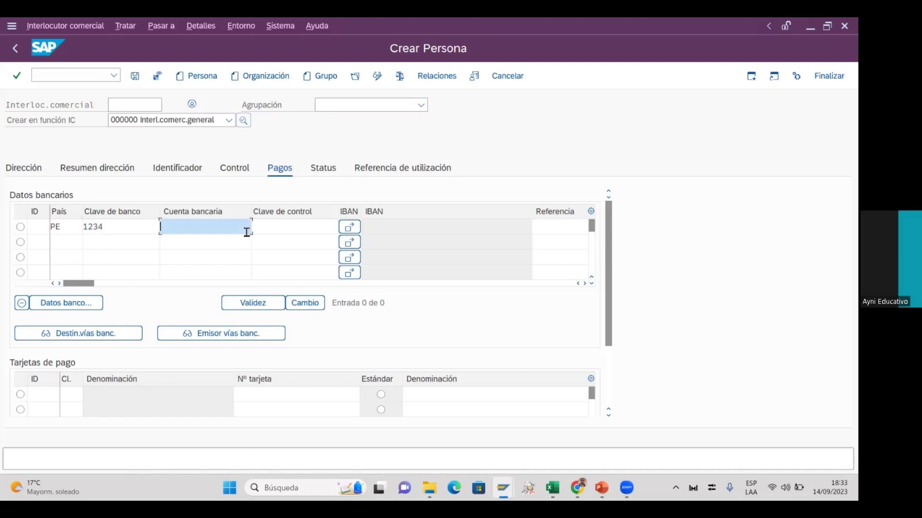
{"action": "left_click", "coordinate": [288, 229]}
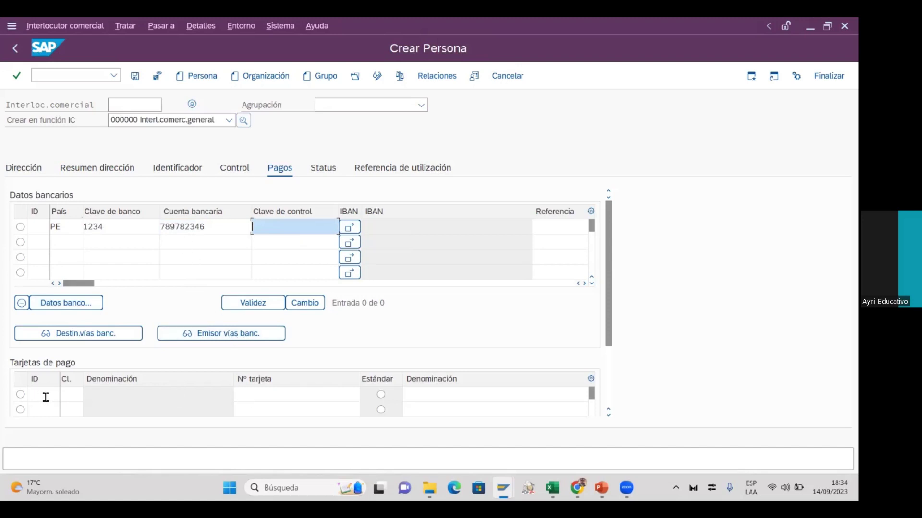
{"action": "left_click_drag", "start_coordinate": [609, 329], "coordinate": [595, 294]}
Choose grouping 0001 Asignación interna de números and confirm with Enter
{"action": "left_click", "coordinate": [368, 107]}
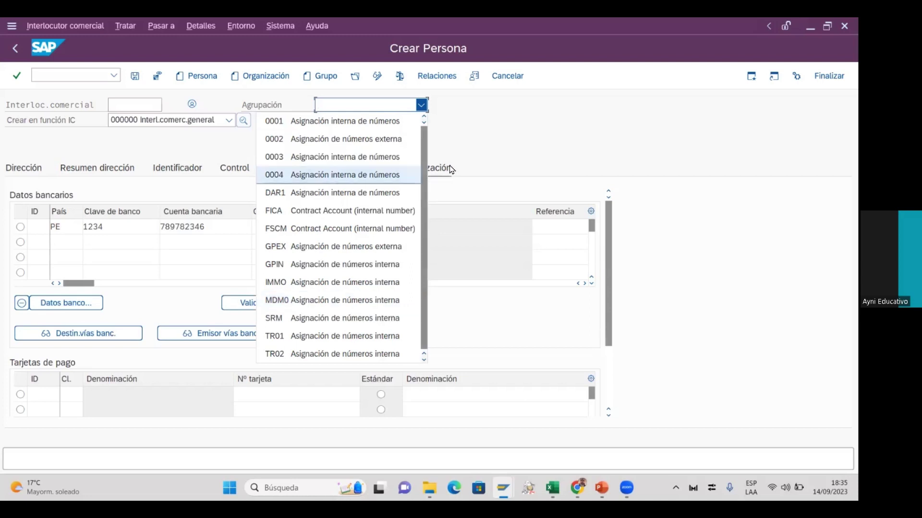
{"action": "left_click", "coordinate": [358, 127]}
{"action": "key", "text": "Return"}
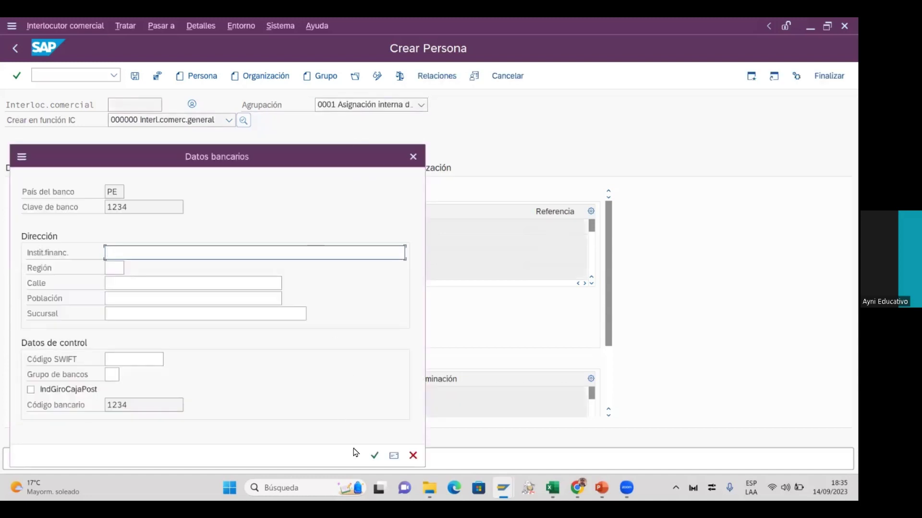
Enter financial institution BCP, region PE and street Holanda in Datos bancarios
{"action": "left_click", "coordinate": [374, 455]}
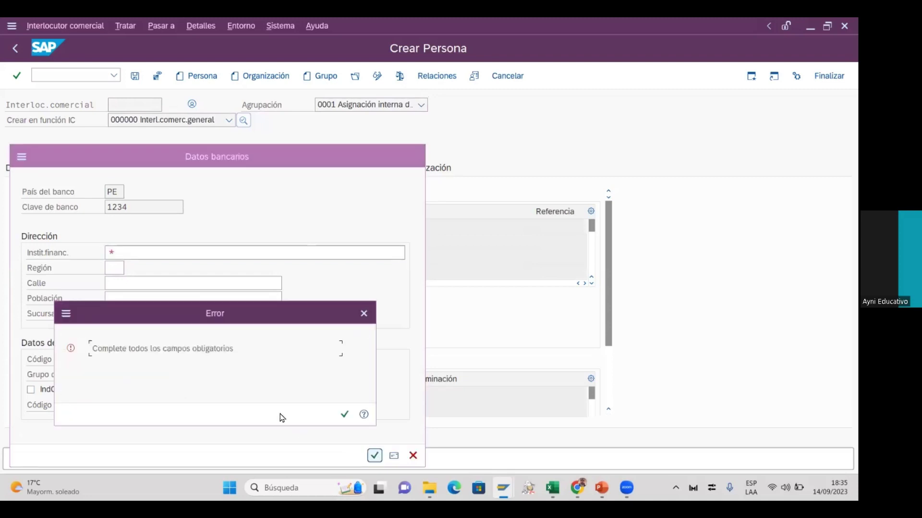
{"action": "left_click", "coordinate": [344, 414]}
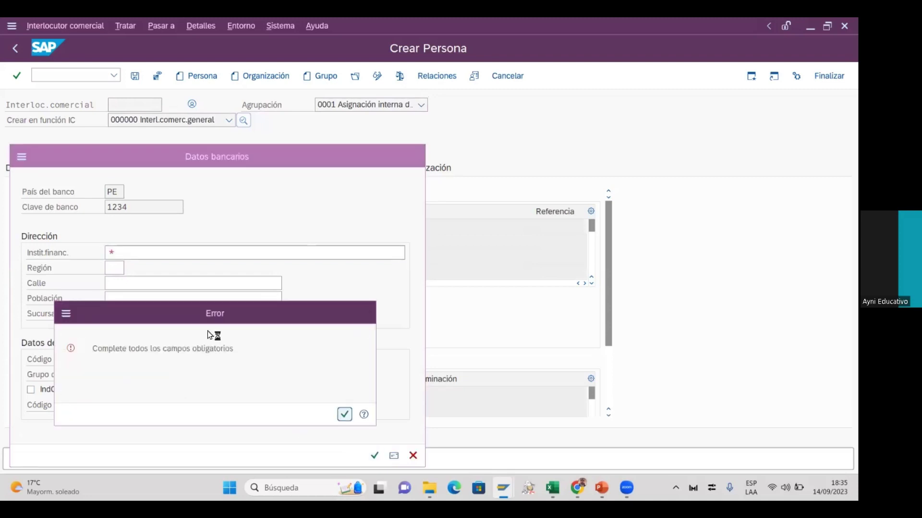
{"action": "left_click", "coordinate": [161, 258]}
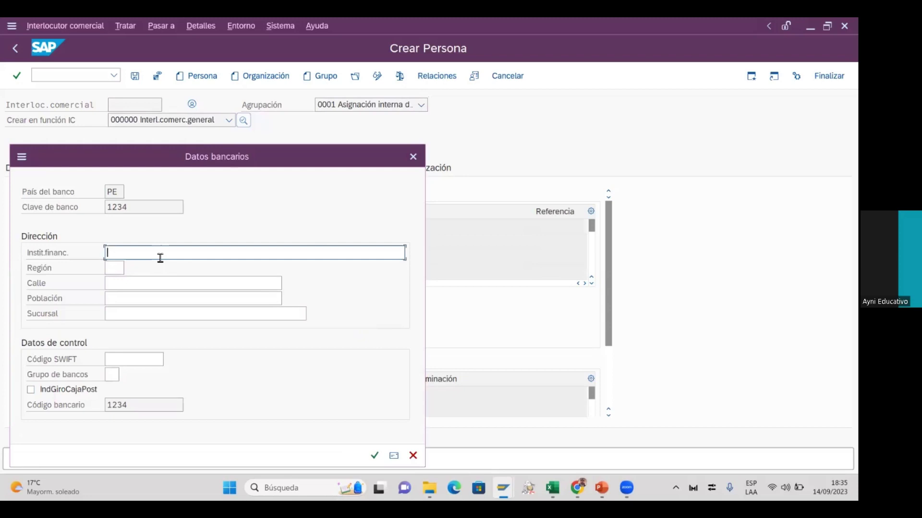
{"action": "type", "text": "BCP"}
{"action": "left_click", "coordinate": [124, 269]}
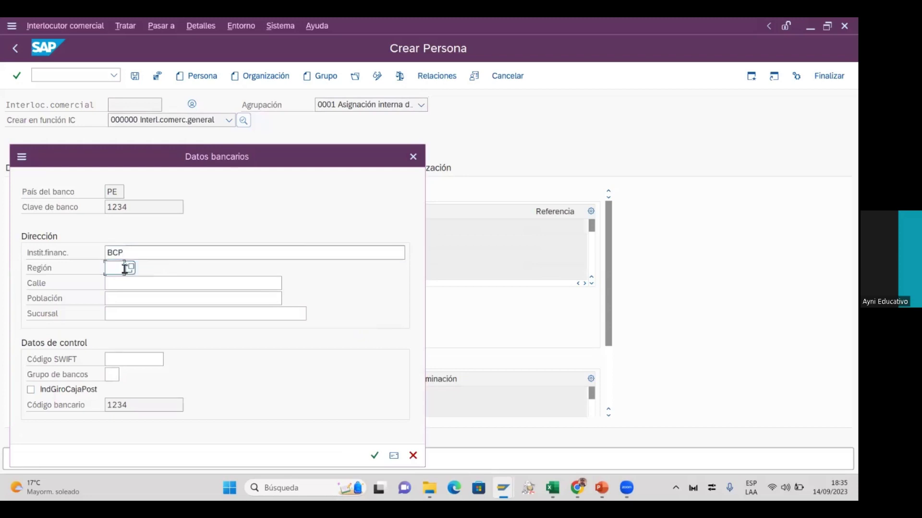
{"action": "type", "text": "PE"}
{"action": "left_click", "coordinate": [125, 284]}
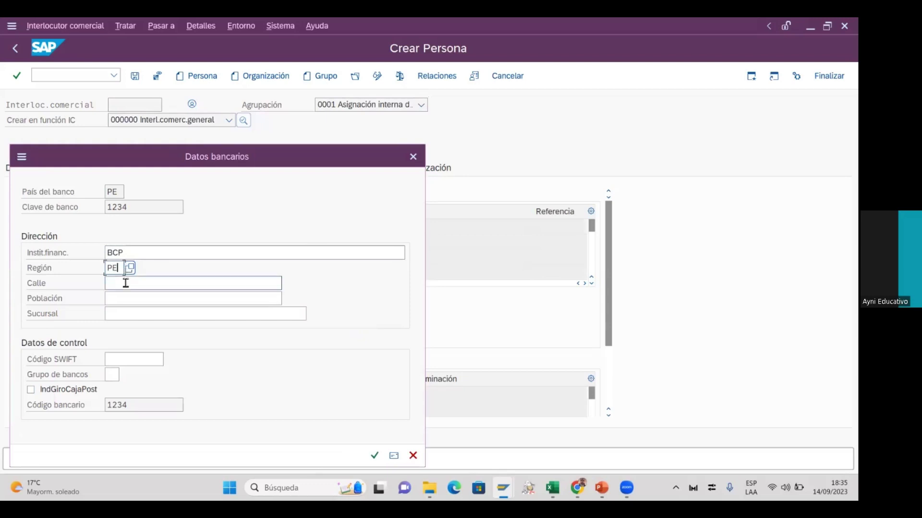
{"action": "type", "text": "Holanda"}
Try confirming, acknowledge the region error, and cancel the bank details entry
{"action": "left_click", "coordinate": [133, 300]}
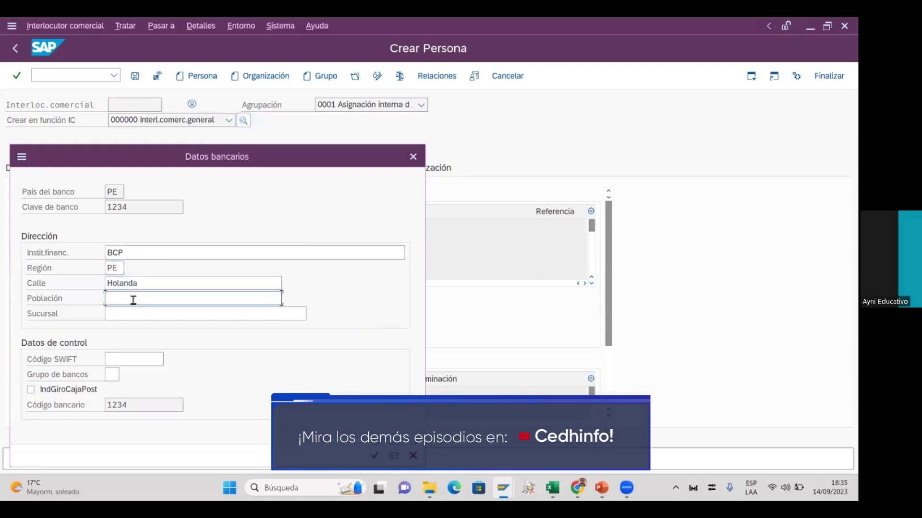
{"action": "left_click", "coordinate": [376, 454]}
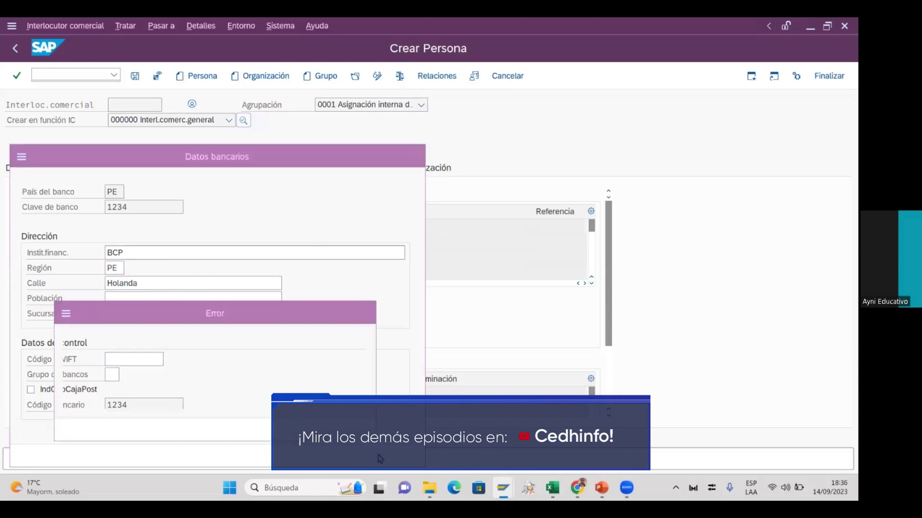
{"action": "left_click", "coordinate": [344, 429]}
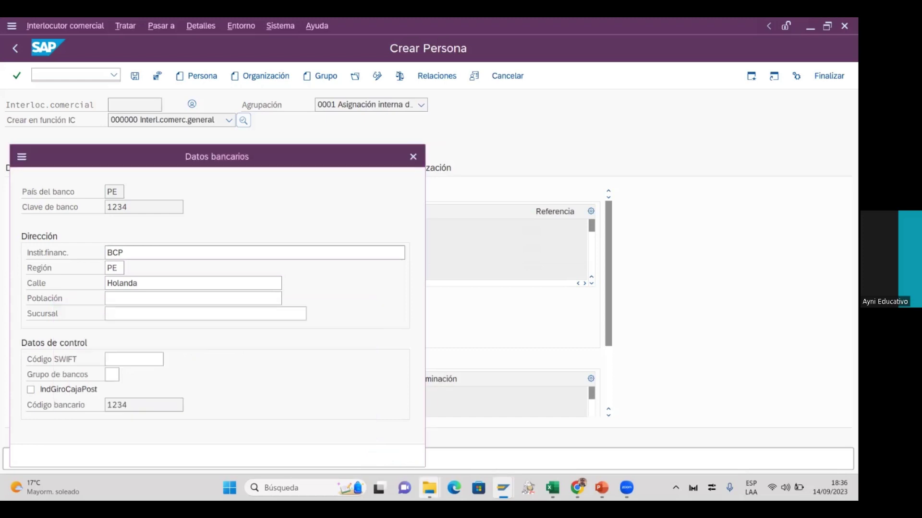
{"action": "left_click", "coordinate": [412, 456]}
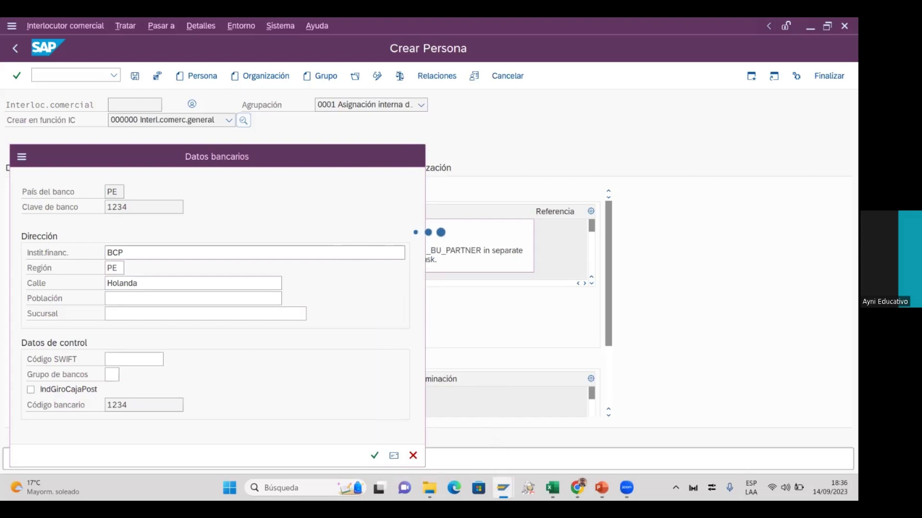
{"action": "mouse_move", "coordinate": [503, 488]}
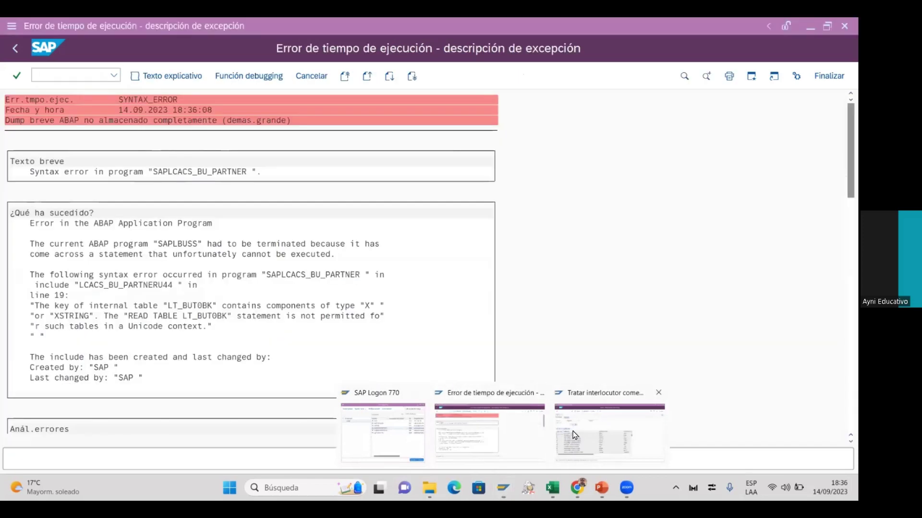
Switch from the runtime error back to the 'Tratar interlocutor comercial' window
{"action": "left_click", "coordinate": [575, 432]}
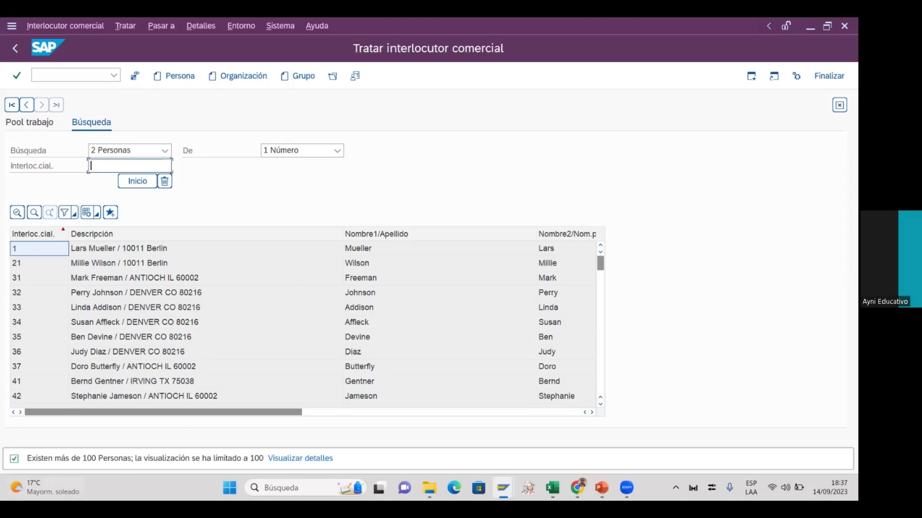
Open business partner 1 from the search results and keep its title as Sr
{"action": "double_click", "coordinate": [117, 250]}
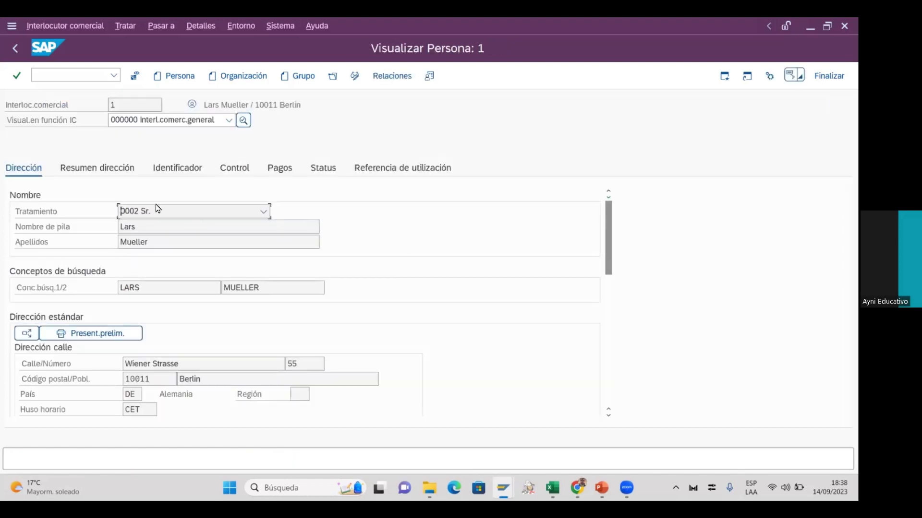
{"action": "left_click", "coordinate": [168, 213]}
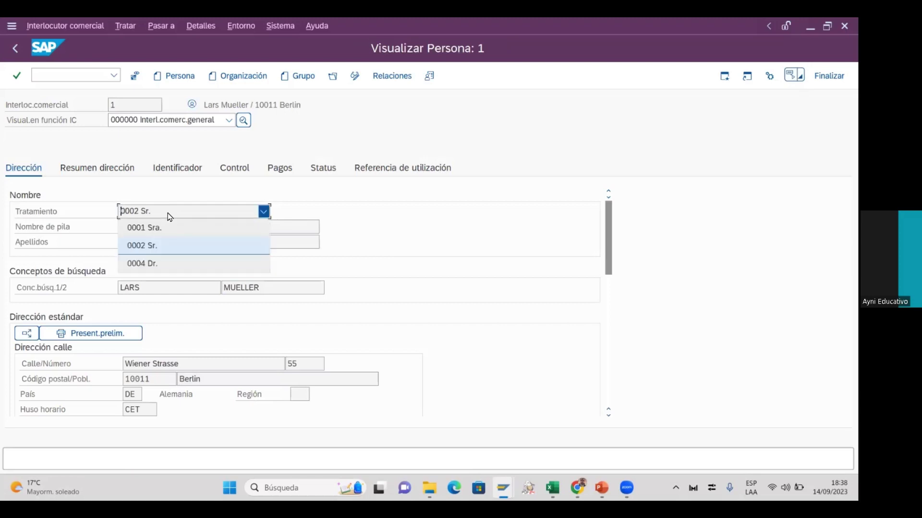
{"action": "left_click", "coordinate": [182, 246]}
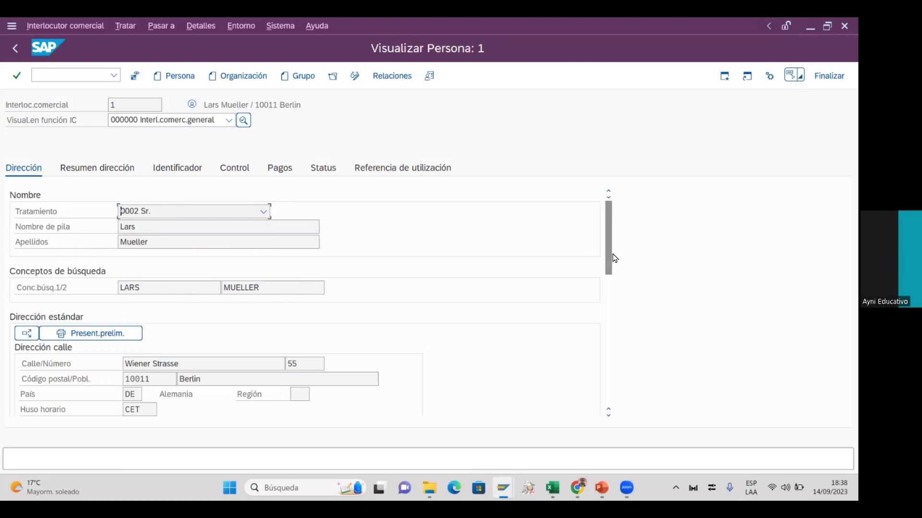
Review the German address, telephone, e-mail and postal-letter communication, then go to the address summary
{"action": "left_click_drag", "start_coordinate": [609, 257], "coordinate": [609, 293]}
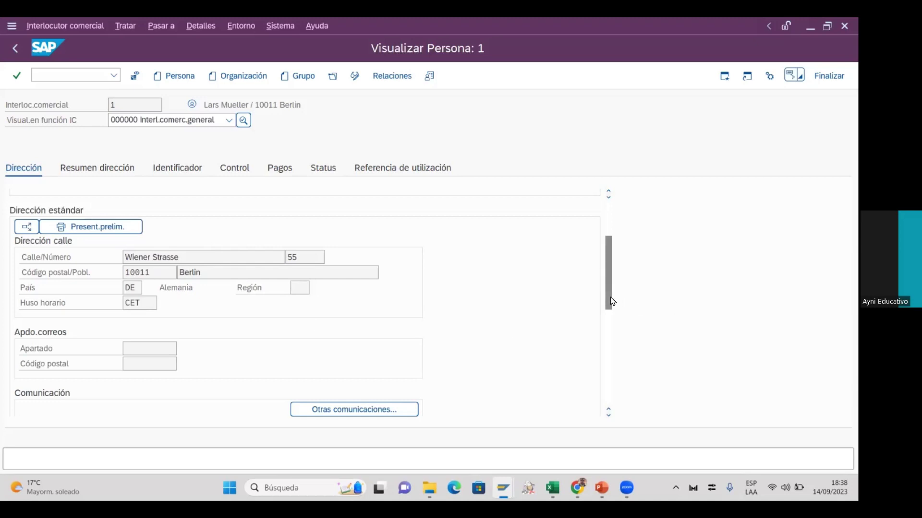
{"action": "left_click", "coordinate": [608, 316]}
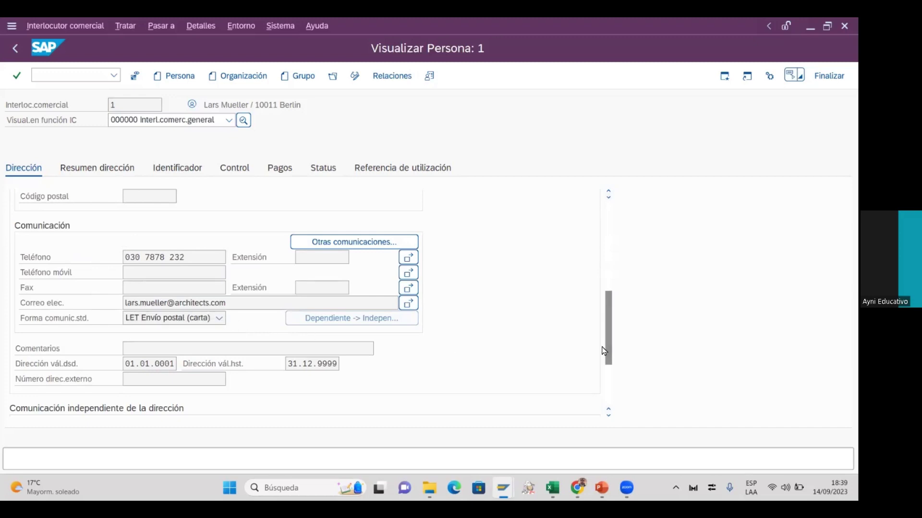
{"action": "left_click_drag", "start_coordinate": [610, 352], "coordinate": [623, 405]}
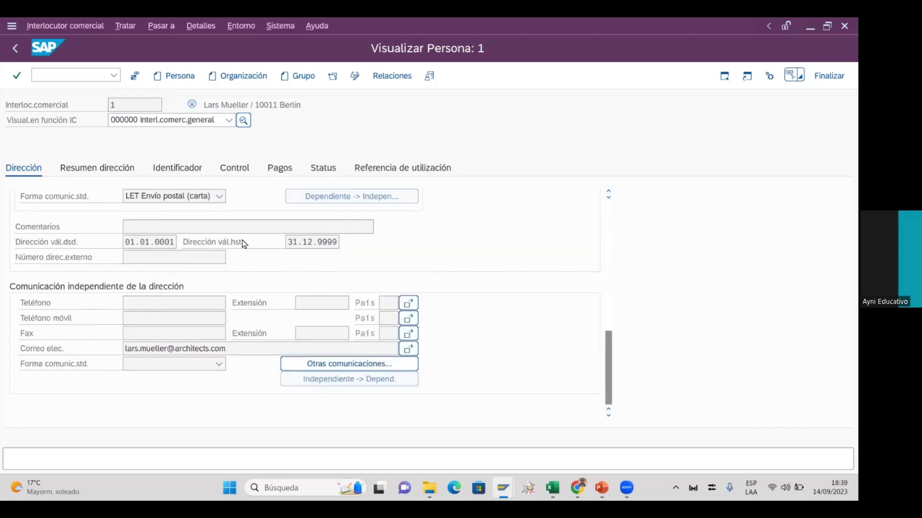
{"action": "left_click", "coordinate": [100, 169]}
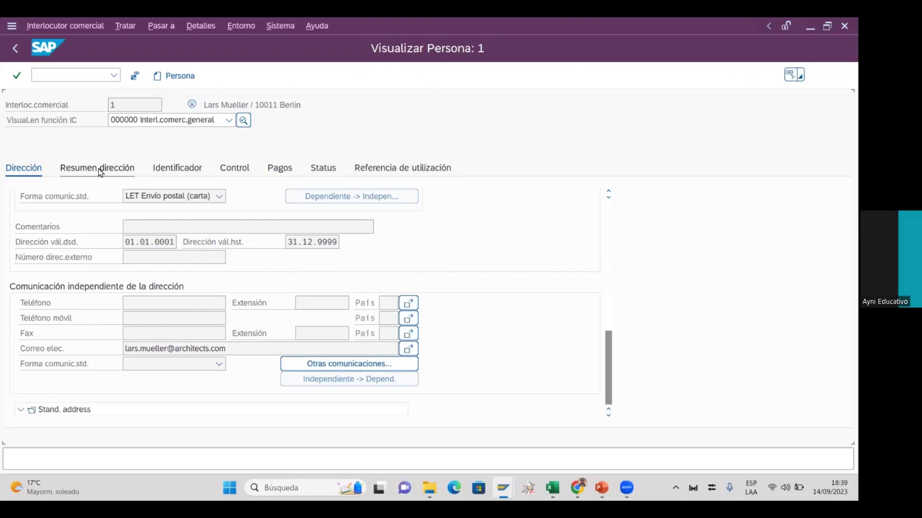
Select the DE address row and check its address usages for both validity periods
{"action": "left_click", "coordinate": [21, 242]}
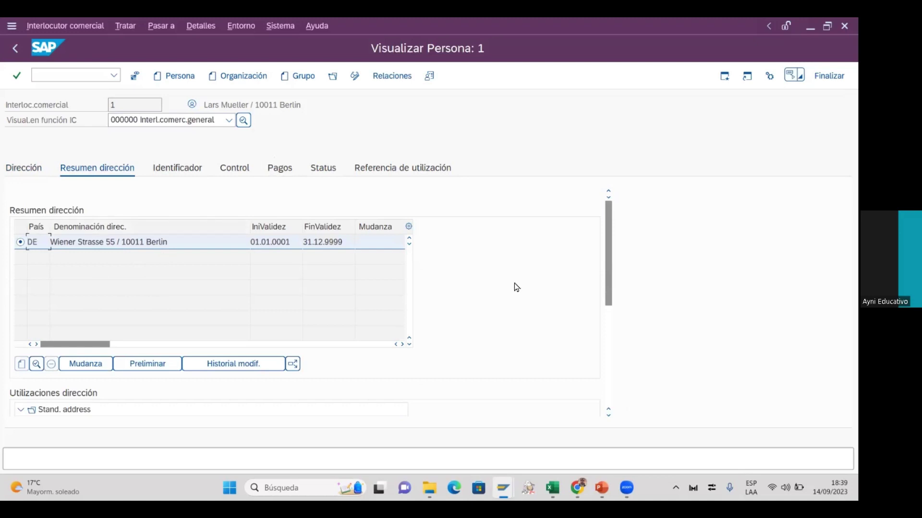
{"action": "scroll", "coordinate": [609, 283], "scroll_direction": "down", "scroll_amount": 4}
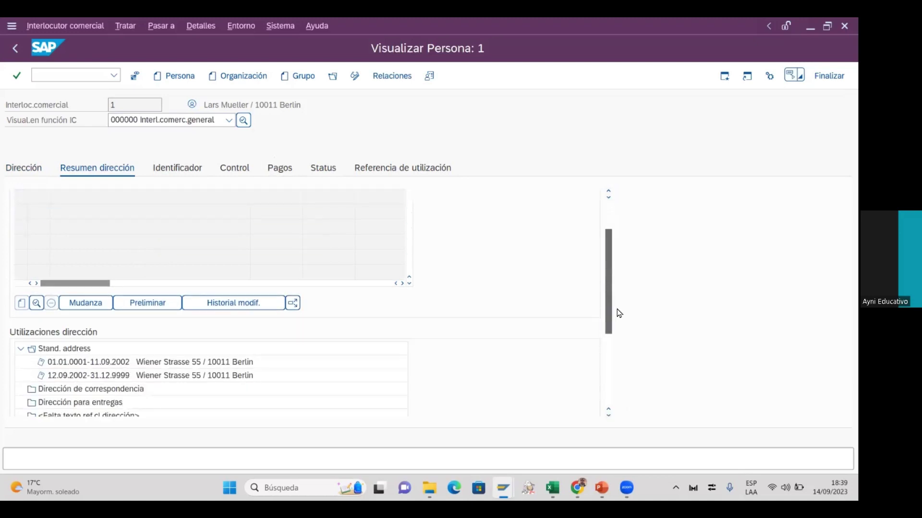
{"action": "scroll", "coordinate": [624, 322], "scroll_direction": "up", "scroll_amount": 1}
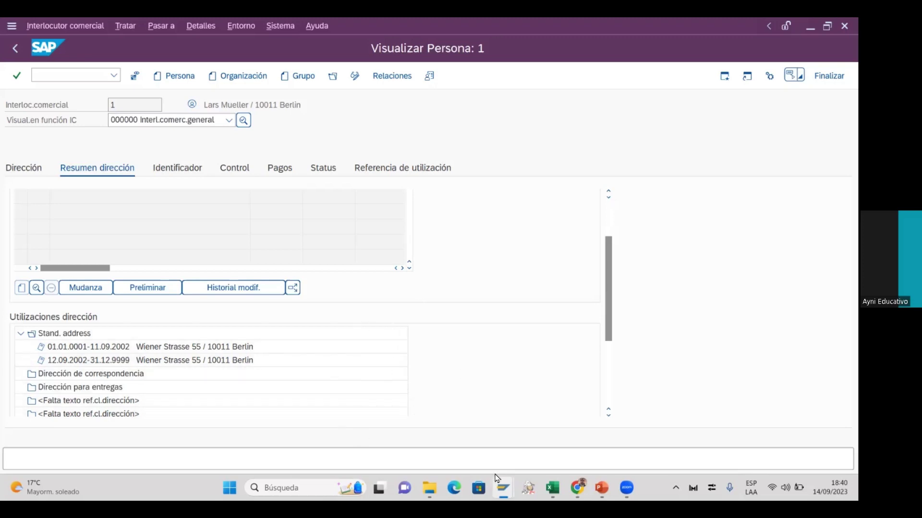
In a new Chrome incognito tab, search Google for 'corsusa international'
{"action": "left_click", "coordinate": [578, 488]}
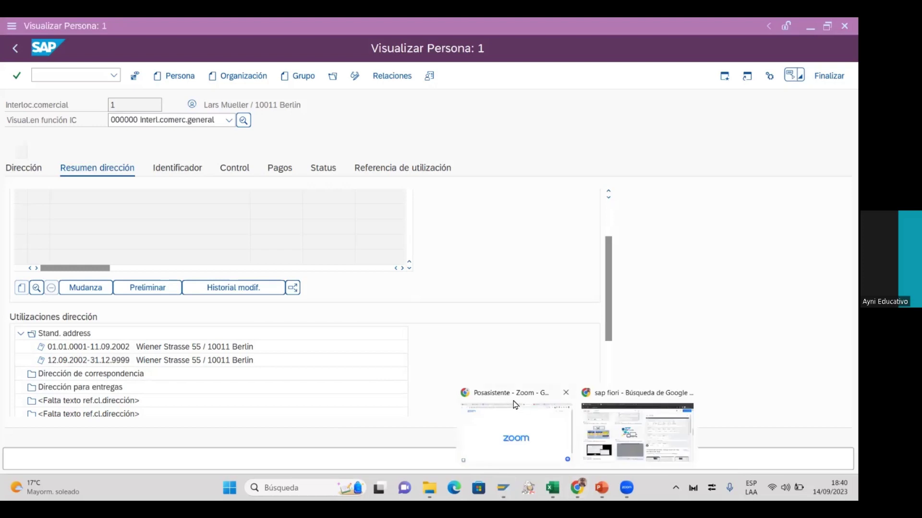
{"action": "left_click", "coordinate": [592, 420]}
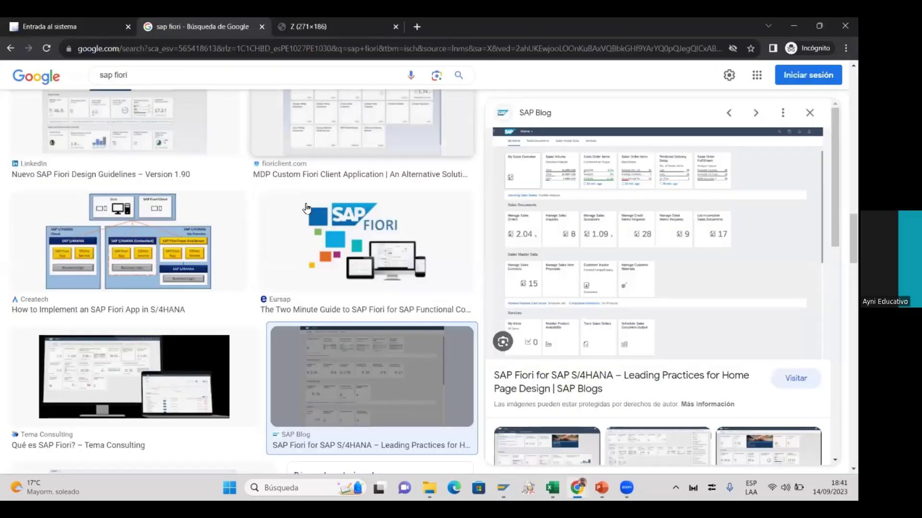
{"action": "left_click", "coordinate": [418, 27]}
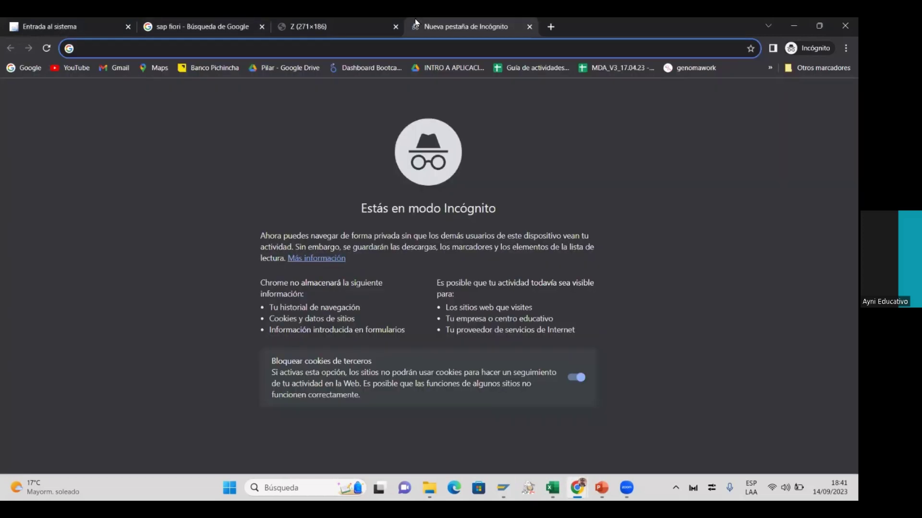
{"action": "type", "text": "sap"}
{"action": "key", "text": "BackSpace"}
{"action": "key", "text": "BackSpace"}
{"action": "key", "text": "BackSpace"}
{"action": "type", "text": "corsusa"}
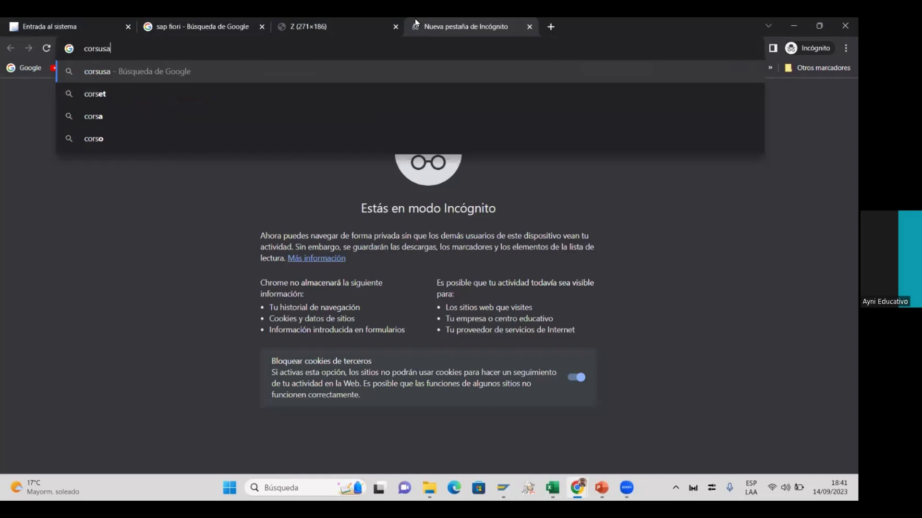
{"action": "type", "text": " i"}
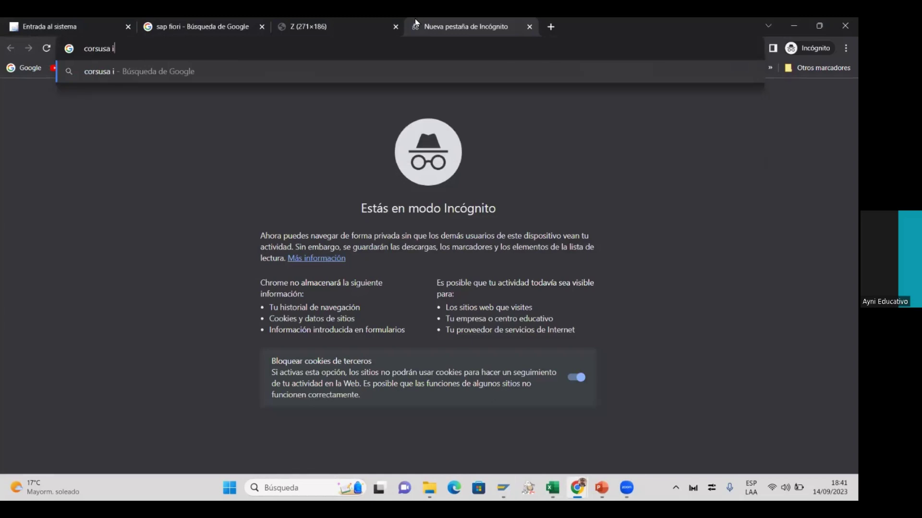
{"action": "type", "text": "nternational"}
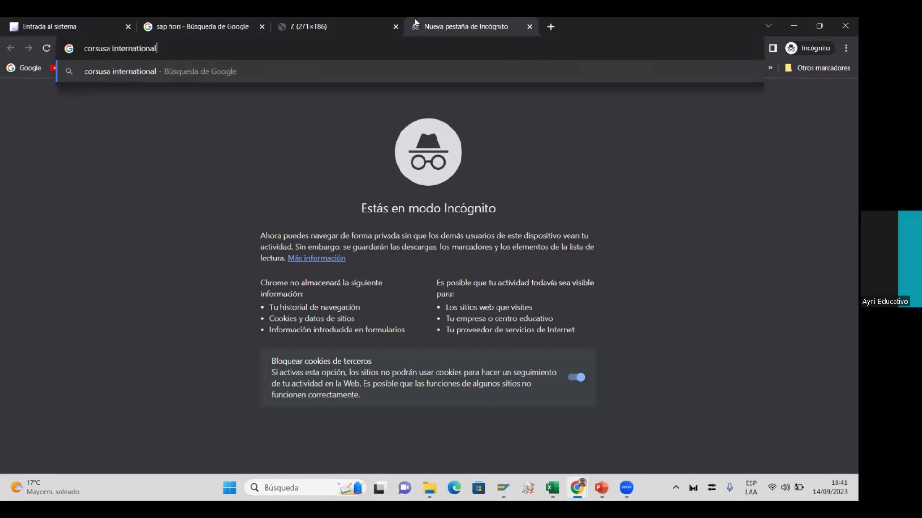
{"action": "key", "text": "Return"}
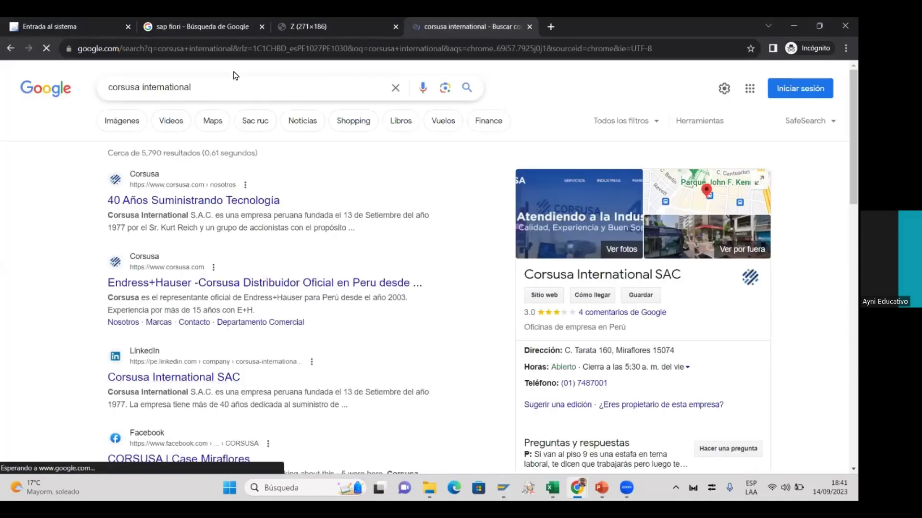
Refine the search to 'corsusa international ruc' and open the UniversidadPeru page for Corsusa International S.A.C
{"action": "left_click", "coordinate": [226, 96]}
{"action": "type", "text": "ruc"}
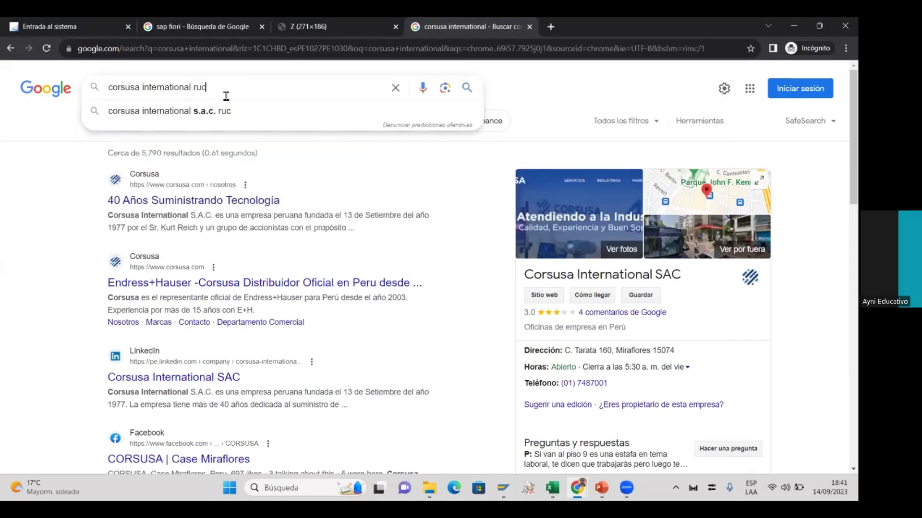
{"action": "key", "text": "Return"}
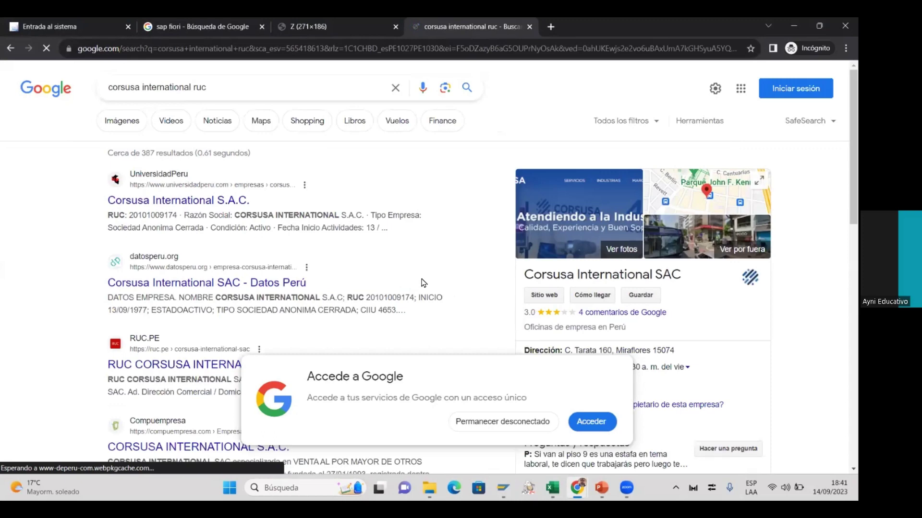
{"action": "left_click", "coordinate": [217, 207]}
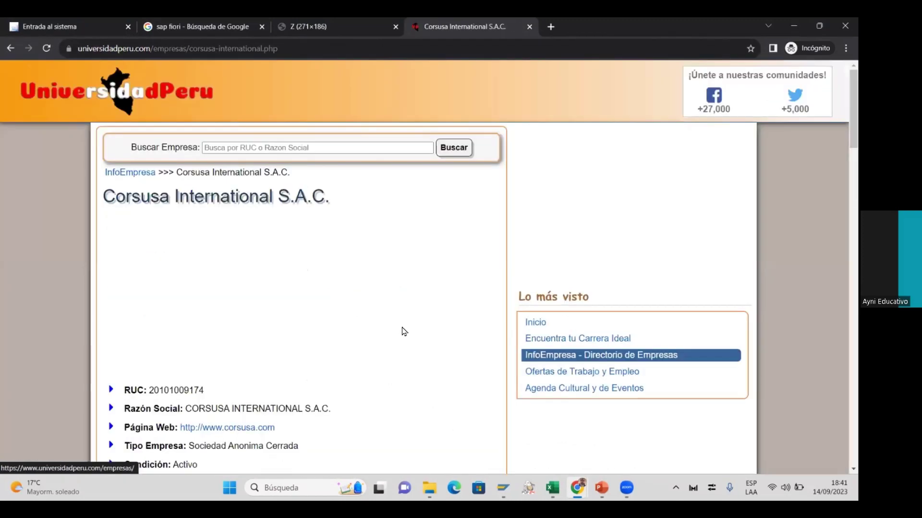
Scroll the company list and open the ATLAS COPCO PERUANA S A page
{"action": "scroll", "coordinate": [438, 395], "scroll_direction": "down", "scroll_amount": 4}
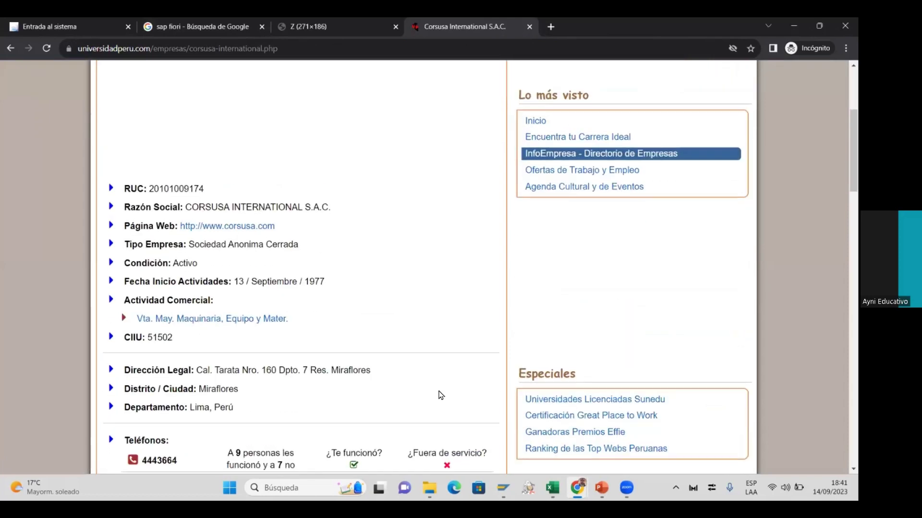
{"action": "scroll", "coordinate": [360, 366], "scroll_direction": "down", "scroll_amount": 2}
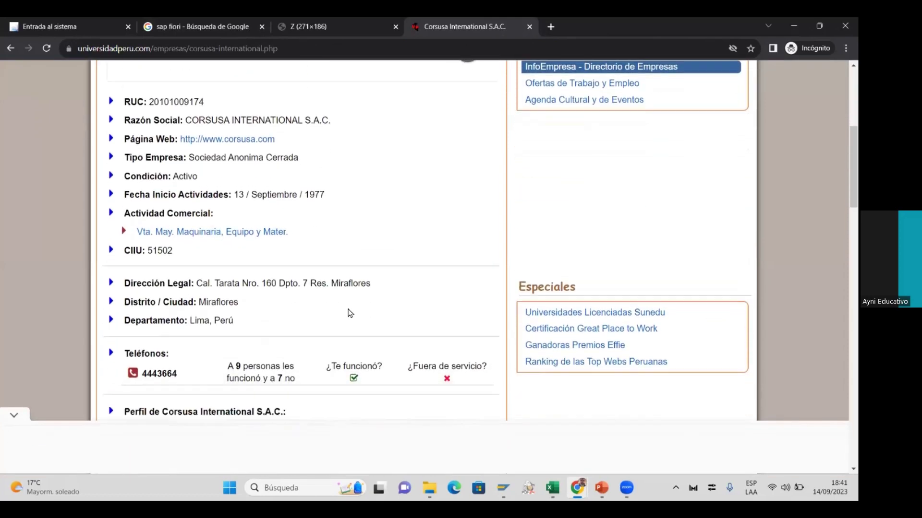
{"action": "scroll", "coordinate": [327, 283], "scroll_direction": "down", "scroll_amount": 2}
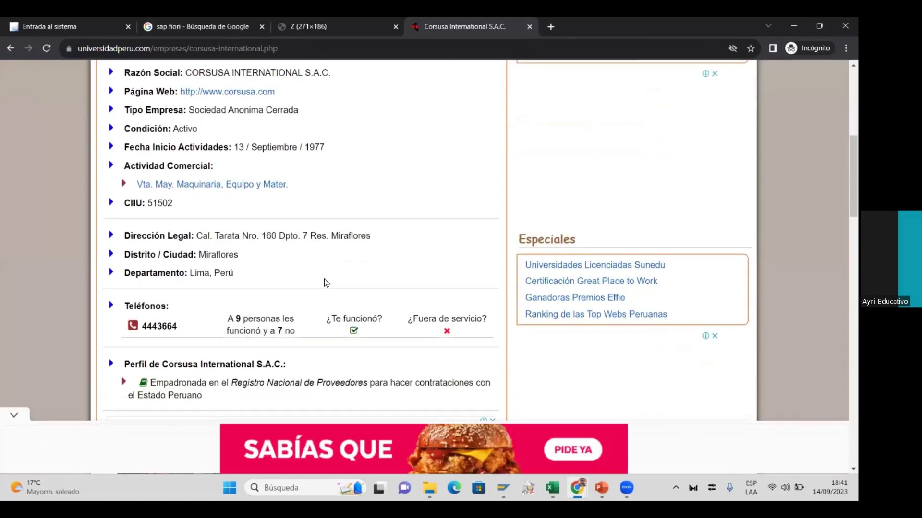
{"action": "scroll", "coordinate": [326, 280], "scroll_direction": "down", "scroll_amount": 5}
{"action": "scroll", "coordinate": [324, 283], "scroll_direction": "down", "scroll_amount": 6}
{"action": "left_click", "coordinate": [222, 249]}
Read Epiroc Peru's RUC, legal address and SUNAT status, then return to SAP
{"action": "scroll", "coordinate": [221, 251], "scroll_direction": "down", "scroll_amount": 2}
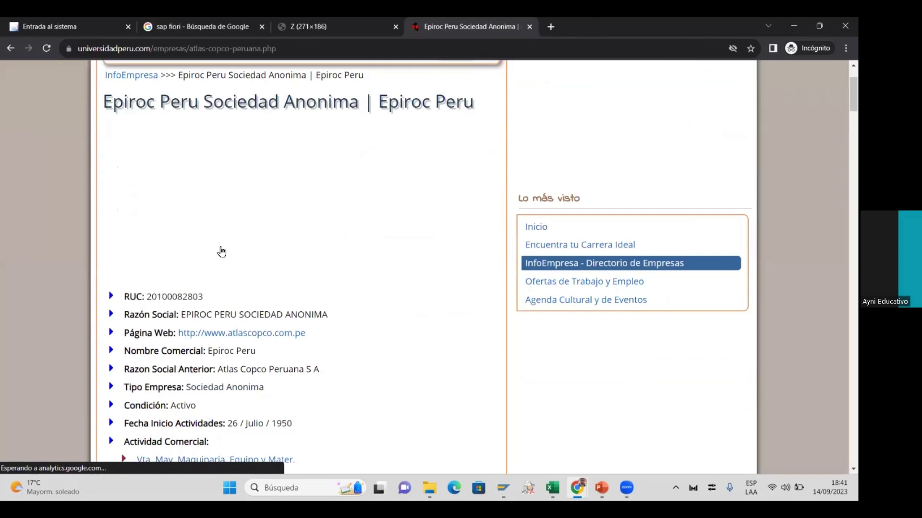
{"action": "scroll", "coordinate": [221, 251], "scroll_direction": "down", "scroll_amount": 4}
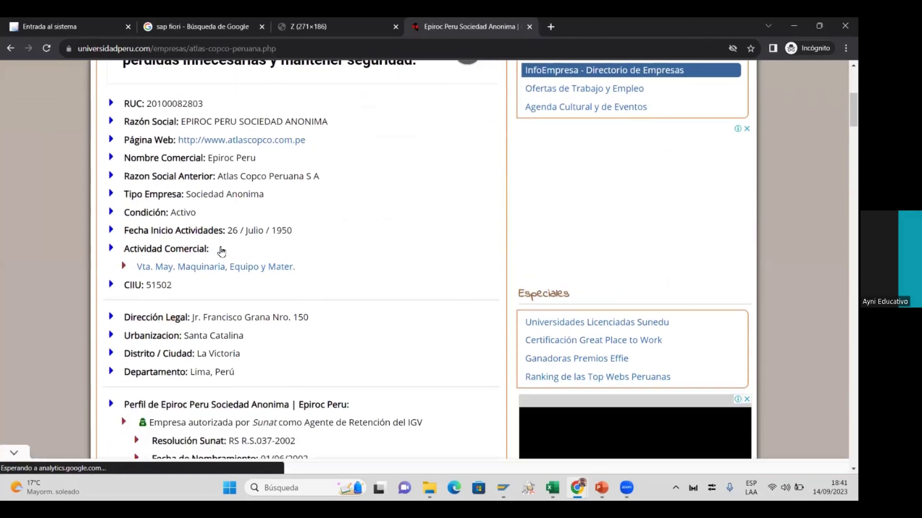
{"action": "scroll", "coordinate": [221, 250], "scroll_direction": "down", "scroll_amount": 3}
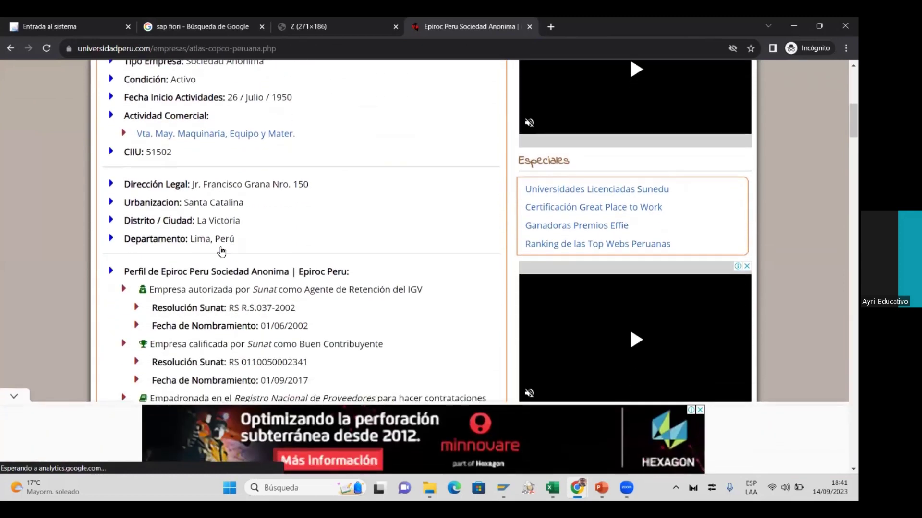
{"action": "scroll", "coordinate": [221, 250], "scroll_direction": "down", "scroll_amount": 3}
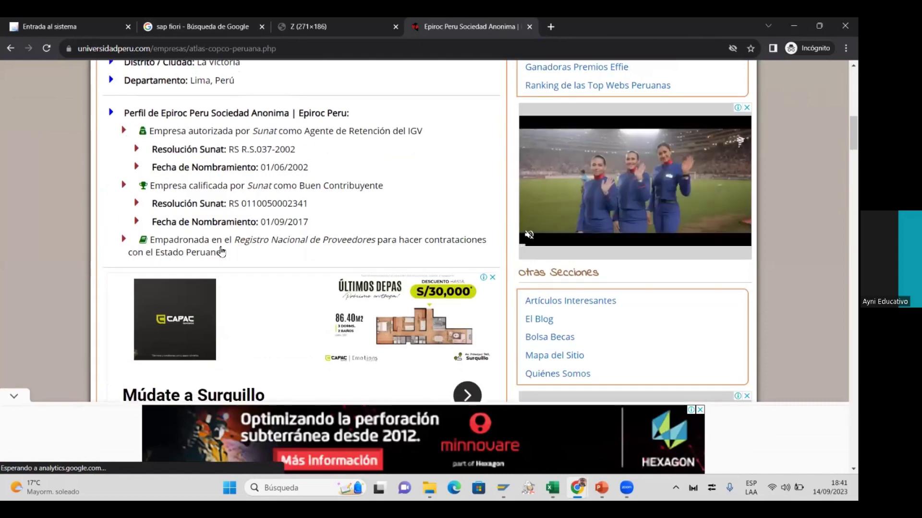
{"action": "scroll", "coordinate": [221, 250], "scroll_direction": "up", "scroll_amount": 2}
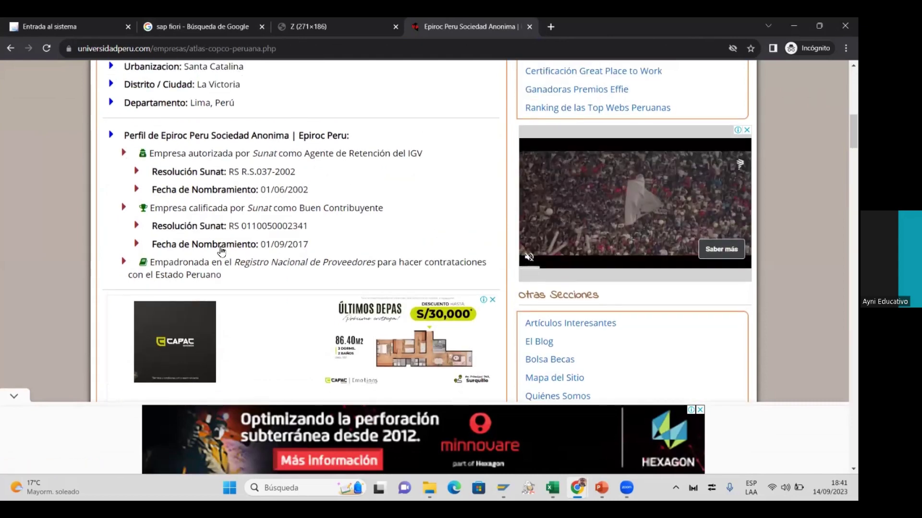
{"action": "key", "text": "alt+Tab"}
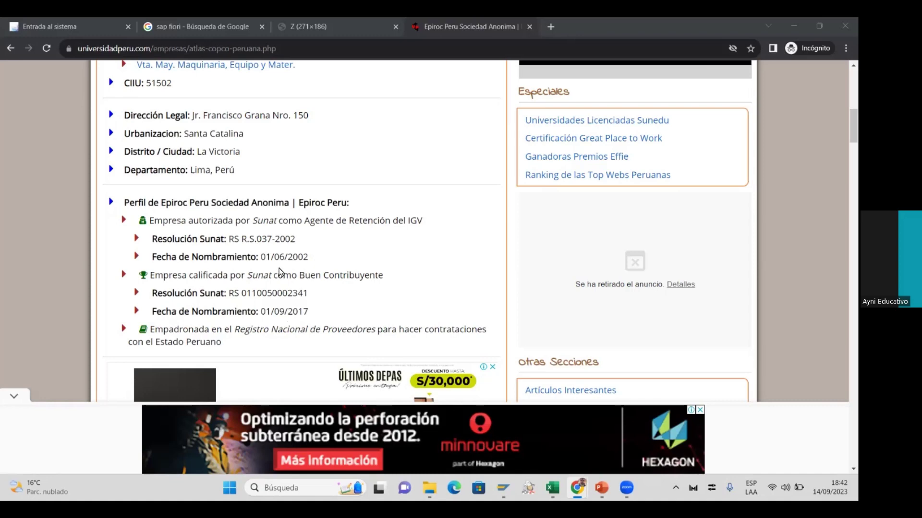
{"action": "key", "text": "alt+Tab"}
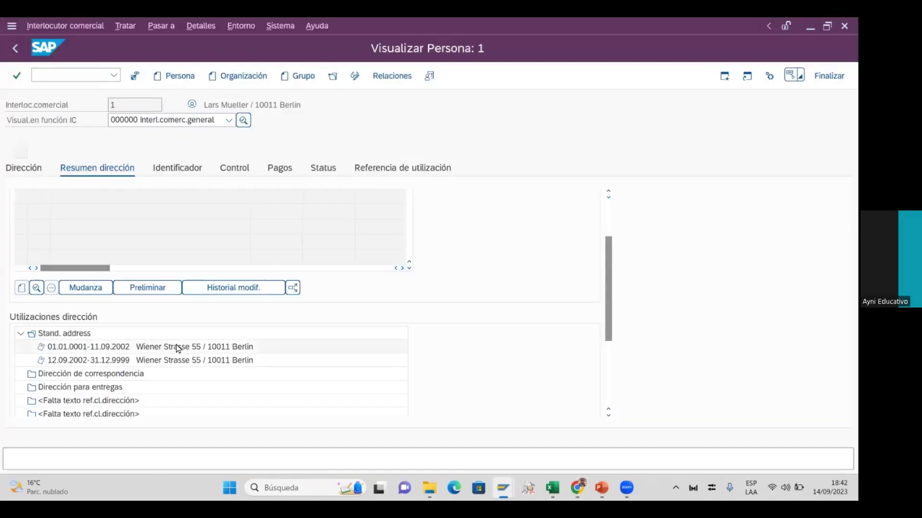
{"action": "key", "text": "alt+Tab"}
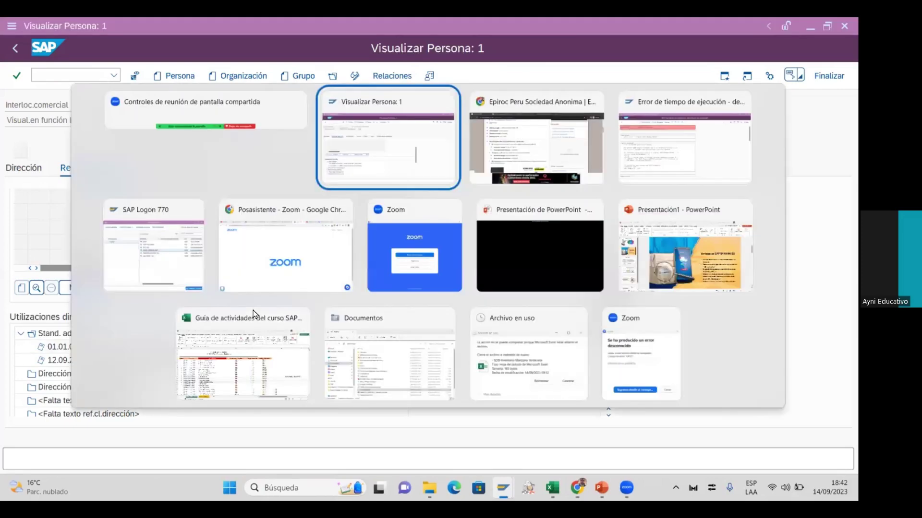
{"action": "key", "text": "alt+Tab"}
{"action": "key", "text": "alt+Tab"}
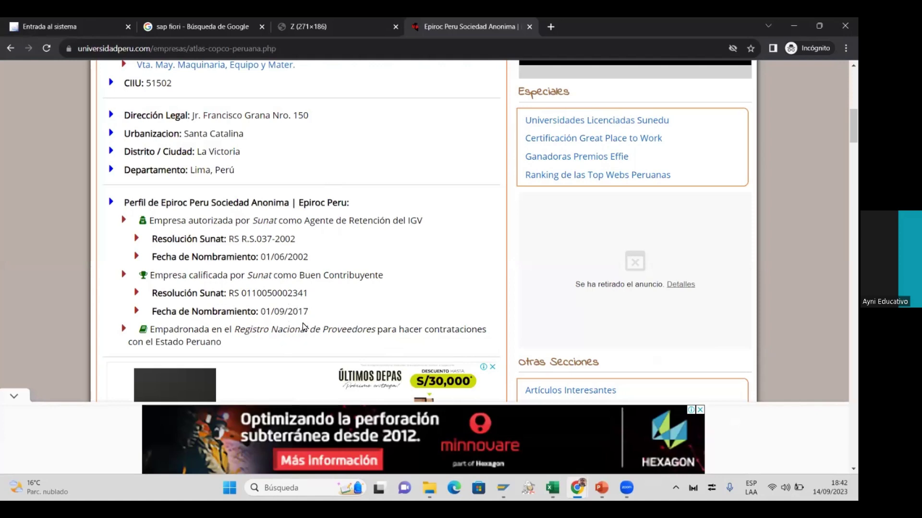
{"action": "key", "text": "alt+Tab"}
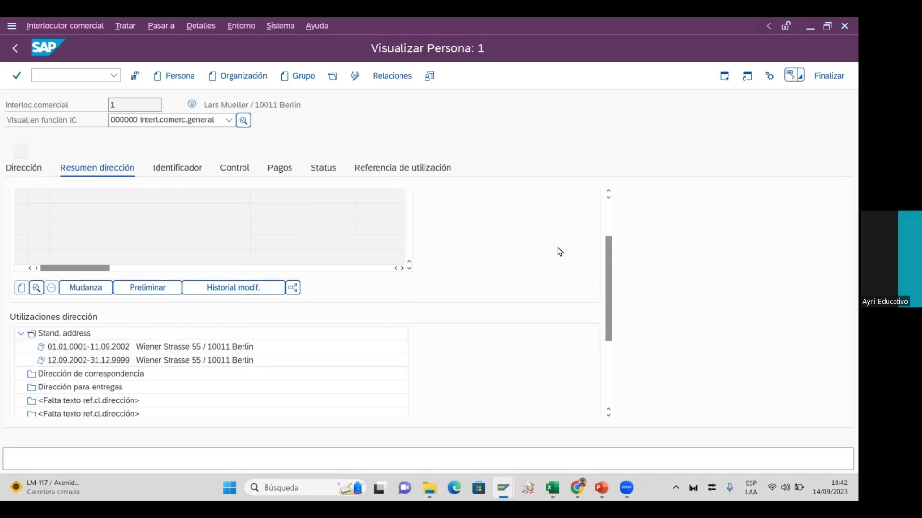
Review the Identificador, Control and Pagos data, then open Status, which raises a SYNTAX_ERROR dump
{"action": "scroll", "coordinate": [611, 220], "scroll_direction": "up", "scroll_amount": 3}
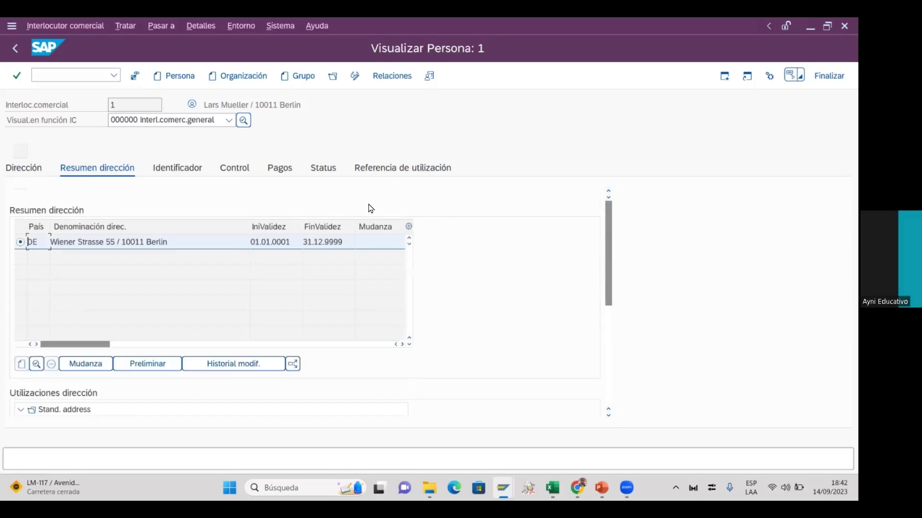
{"action": "left_click", "coordinate": [183, 169]}
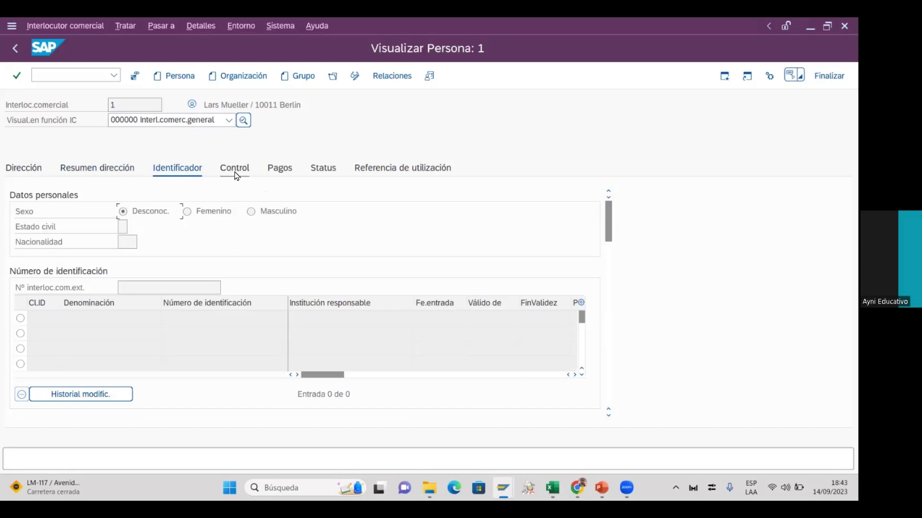
{"action": "left_click", "coordinate": [235, 169]}
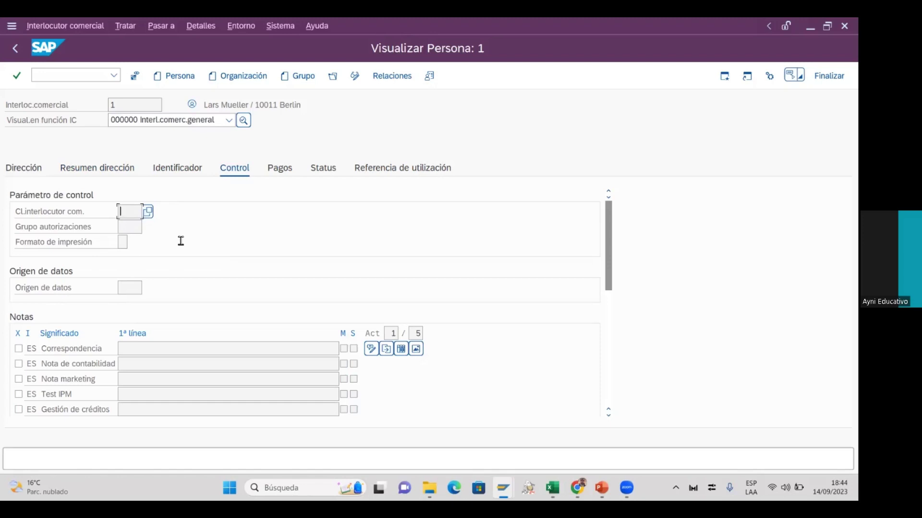
{"action": "left_click", "coordinate": [281, 177]}
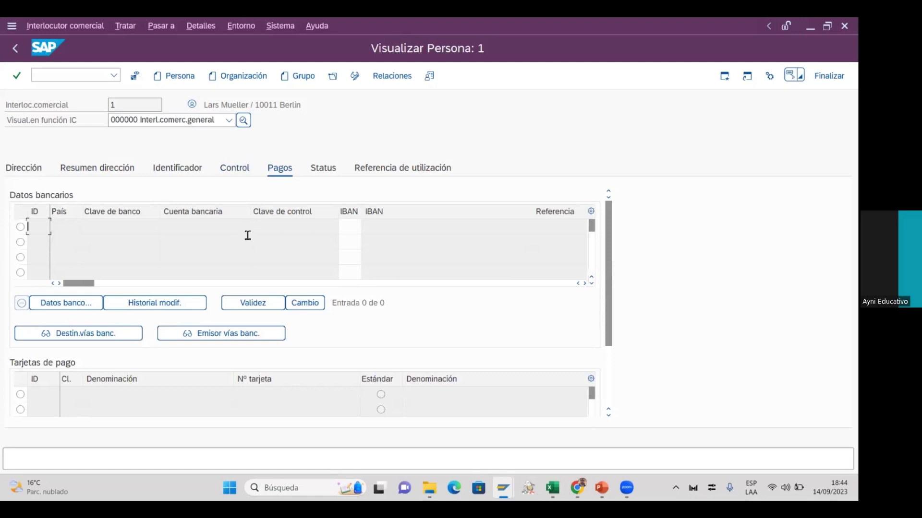
{"action": "left_click", "coordinate": [323, 176]}
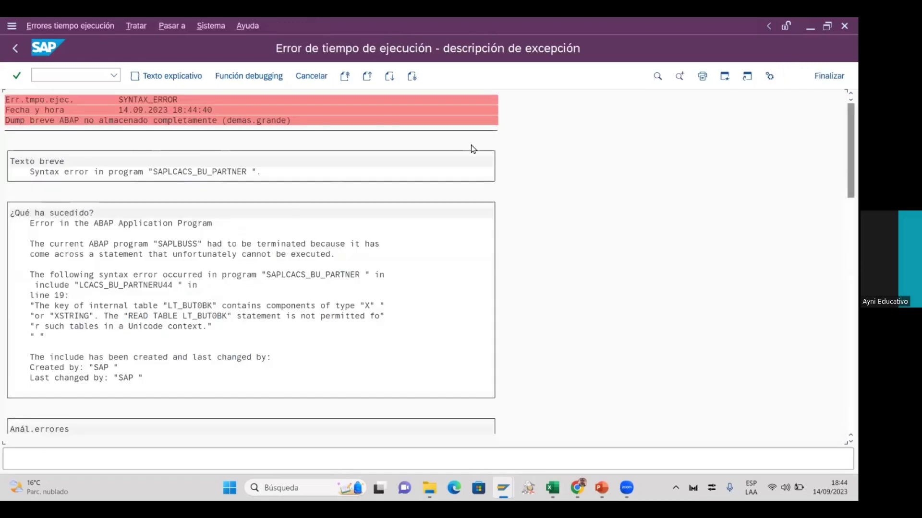
Minimize the SAP runtime error and bring the Excel 'Guía de actividades' workbook forward
{"action": "left_click", "coordinate": [810, 26]}
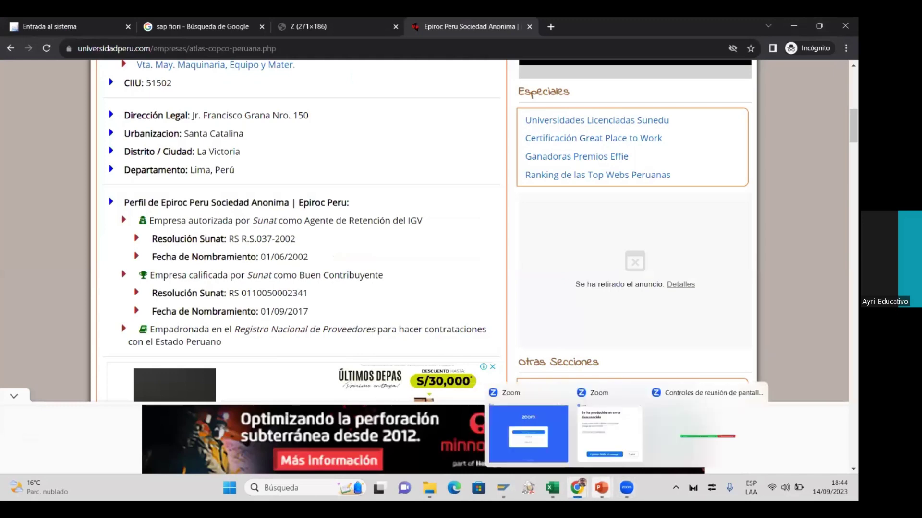
{"action": "mouse_move", "coordinate": [601, 488]}
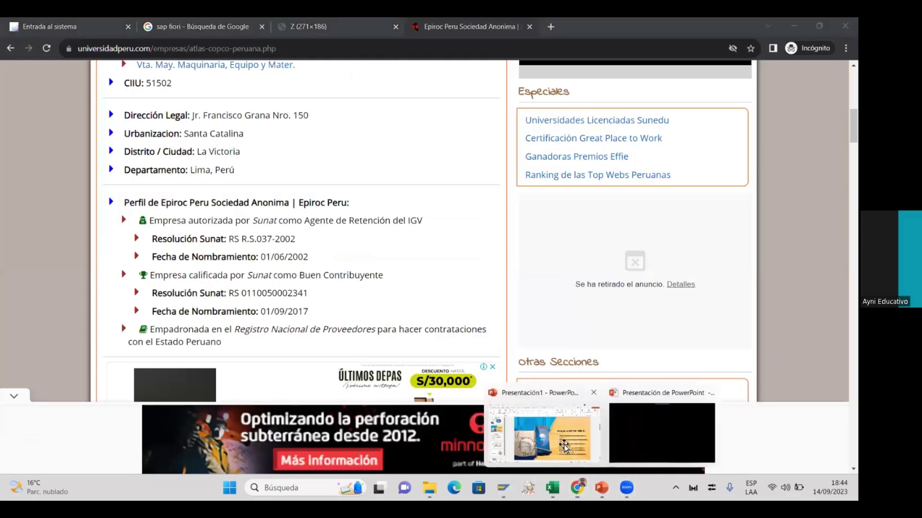
{"action": "left_click", "coordinate": [565, 448]}
{"action": "mouse_move", "coordinate": [552, 488]}
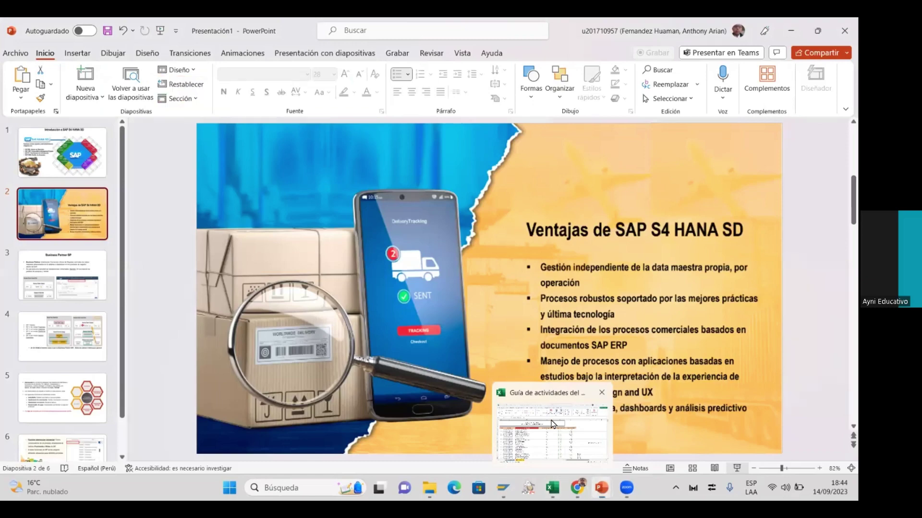
{"action": "left_click", "coordinate": [553, 425]}
Browse the Crear persona and Crear Sucursal activities and their BP transactions up to E8
{"action": "key", "text": "Down"}
{"action": "key", "text": "Down"}
{"action": "key", "text": "Down"}
{"action": "key", "text": "Down"}
{"action": "key", "text": "Down"}
{"action": "key", "text": "Down"}
{"action": "key", "text": "Down"}
{"action": "key", "text": "Down"}
{"action": "key", "text": "Down"}
{"action": "key", "text": "Down"}
{"action": "key", "text": "Down"}
{"action": "key", "text": "Down"}
{"action": "key", "text": "Up"}
{"action": "key", "text": "Up"}
{"action": "key", "text": "Up"}
{"action": "key", "text": "Up"}
{"action": "key", "text": "Up"}
{"action": "key", "text": "Up"}
{"action": "key", "text": "Down"}
{"action": "key", "text": "Down"}
{"action": "key", "text": "Down"}
{"action": "key", "text": "Down"}
{"action": "key", "text": "Up"}
{"action": "key", "text": "Up"}
{"action": "key", "text": "Up"}
{"action": "key", "text": "Up"}
{"action": "key", "text": "Down"}
{"action": "key", "text": "Up"}
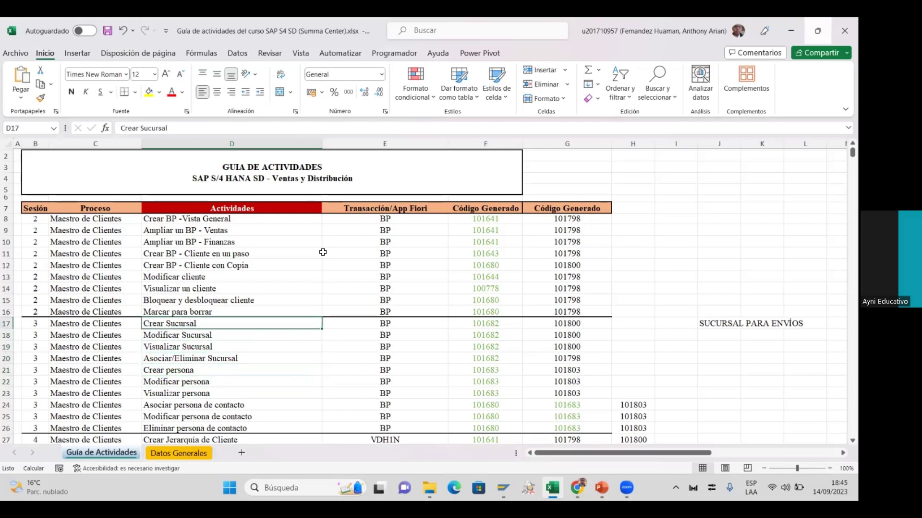
{"action": "key", "text": "Right"}
{"action": "key", "text": "Left"}
{"action": "key", "text": "Right"}
{"action": "key", "text": "Right"}
{"action": "key", "text": "Left"}
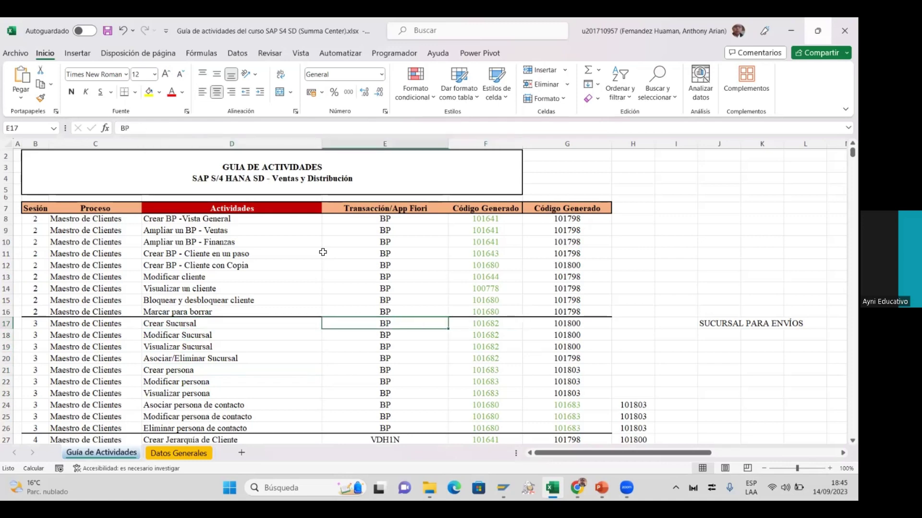
{"action": "key", "text": "Up"}
{"action": "key", "text": "Up"}
{"action": "key", "text": "Up"}
{"action": "key", "text": "Up"}
{"action": "key", "text": "Up"}
{"action": "key", "text": "Up"}
{"action": "key", "text": "Up"}
{"action": "key", "text": "Up"}
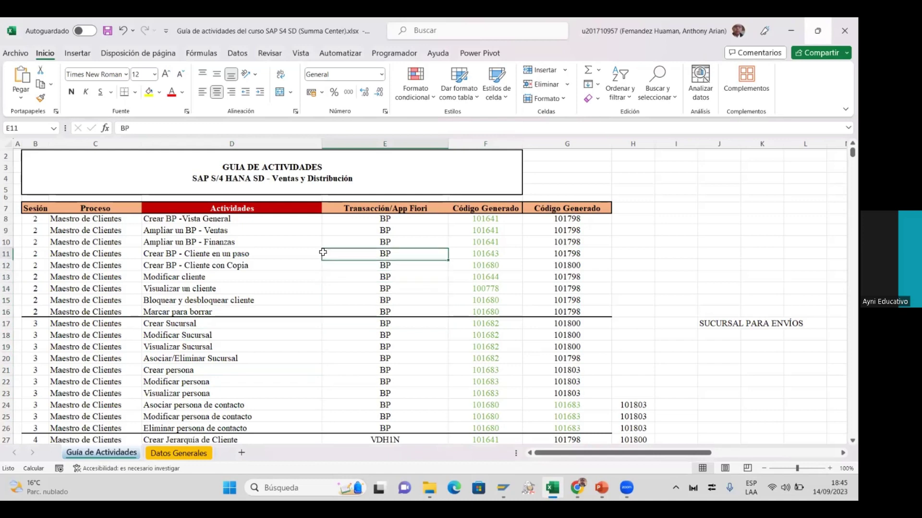
{"action": "key", "text": "Up"}
Move down the transaction column past MM03, VA11 and VL10A, then return to PowerPoint
{"action": "key", "text": "Down"}
{"action": "key", "text": "Down"}
{"action": "key", "text": "Down"}
{"action": "key", "text": "Down"}
{"action": "key", "text": "Down"}
{"action": "key", "text": "Down"}
{"action": "key", "text": "Down"}
{"action": "key", "text": "Down"}
{"action": "key", "text": "Down"}
{"action": "key", "text": "Down"}
{"action": "key", "text": "Down"}
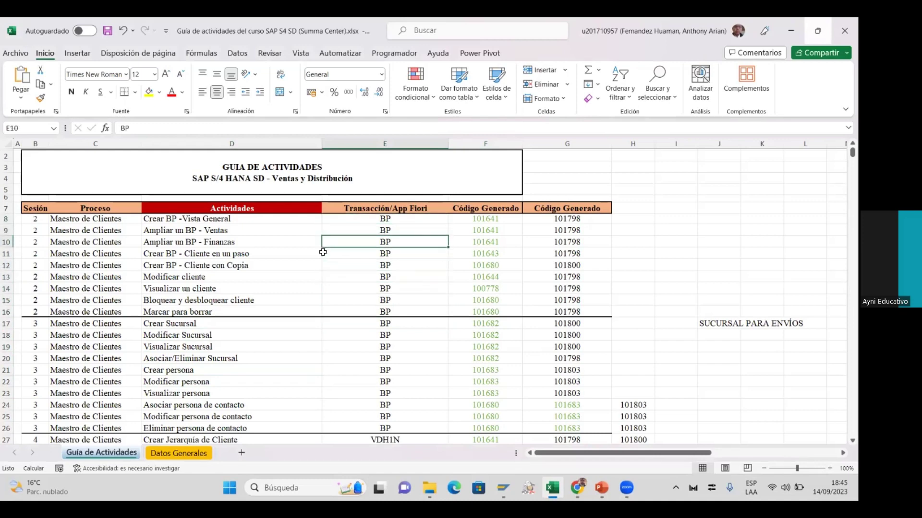
{"action": "key", "text": "Up"}
{"action": "key", "text": "Up"}
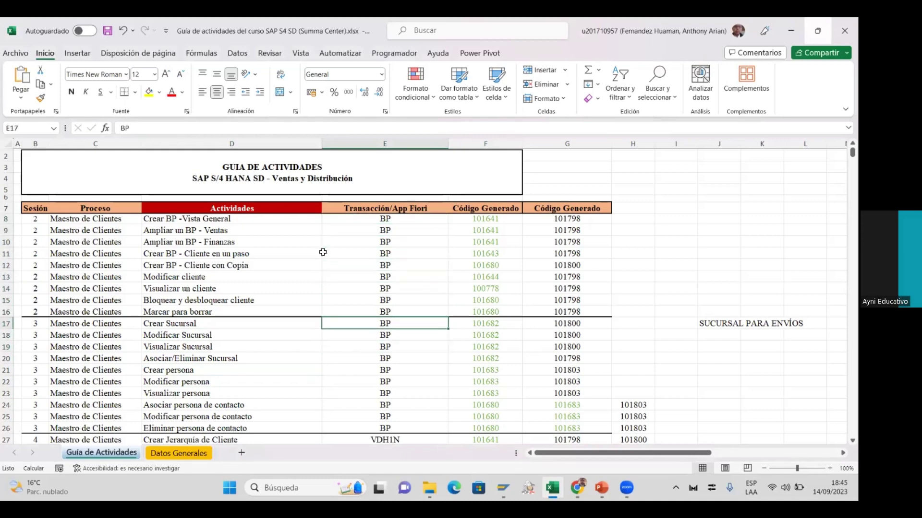
{"action": "key", "text": "Down"}
{"action": "key", "text": "Down"}
{"action": "key", "text": "Down"}
{"action": "key", "text": "Down"}
{"action": "key", "text": "Down"}
{"action": "key", "text": "Down"}
{"action": "key", "text": "Down"}
{"action": "key", "text": "Down"}
{"action": "key", "text": "Down"}
{"action": "key", "text": "Down"}
{"action": "key", "text": "Down"}
{"action": "key", "text": "Down"}
{"action": "key", "text": "Down"}
{"action": "key", "text": "Down"}
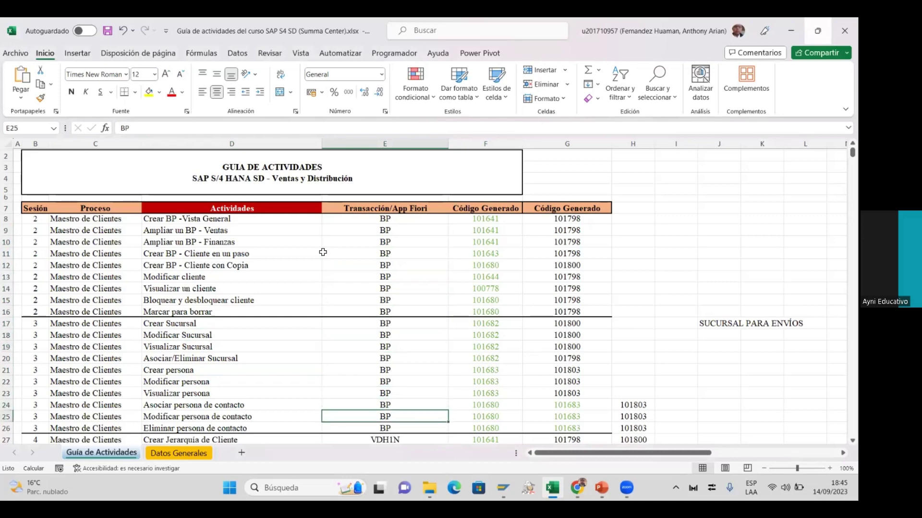
{"action": "key", "text": "Up"}
{"action": "key", "text": "Up"}
{"action": "key", "text": "Up"}
{"action": "key", "text": "Up"}
{"action": "key", "text": "Down"}
{"action": "key", "text": "Down"}
{"action": "key", "text": "Down"}
{"action": "key", "text": "Down"}
{"action": "key", "text": "Down"}
{"action": "key", "text": "Down"}
{"action": "key", "text": "Down"}
{"action": "key", "text": "Down"}
{"action": "key", "text": "Down"}
{"action": "key", "text": "Down"}
{"action": "key", "text": "Down"}
{"action": "key", "text": "Down"}
{"action": "key", "text": "Down"}
{"action": "key", "text": "Down"}
{"action": "key", "text": "Down"}
{"action": "key", "text": "Down"}
{"action": "key", "text": "Up"}
{"action": "key", "text": "Up"}
{"action": "key", "text": "Up"}
{"action": "key", "text": "Up"}
{"action": "key", "text": "Down"}
{"action": "key", "text": "Down"}
{"action": "key", "text": "Down"}
{"action": "key", "text": "Down"}
{"action": "key", "text": "Down"}
{"action": "key", "text": "Down"}
{"action": "key", "text": "Down"}
{"action": "key", "text": "Down"}
{"action": "key", "text": "Down"}
{"action": "key", "text": "Down"}
{"action": "key", "text": "Down"}
{"action": "key", "text": "Down"}
{"action": "key", "text": "Down"}
{"action": "key", "text": "Down"}
{"action": "key", "text": "Down"}
{"action": "key", "text": "Down"}
{"action": "key", "text": "Down"}
{"action": "key", "text": "Down"}
{"action": "key", "text": "Down"}
{"action": "key", "text": "Down"}
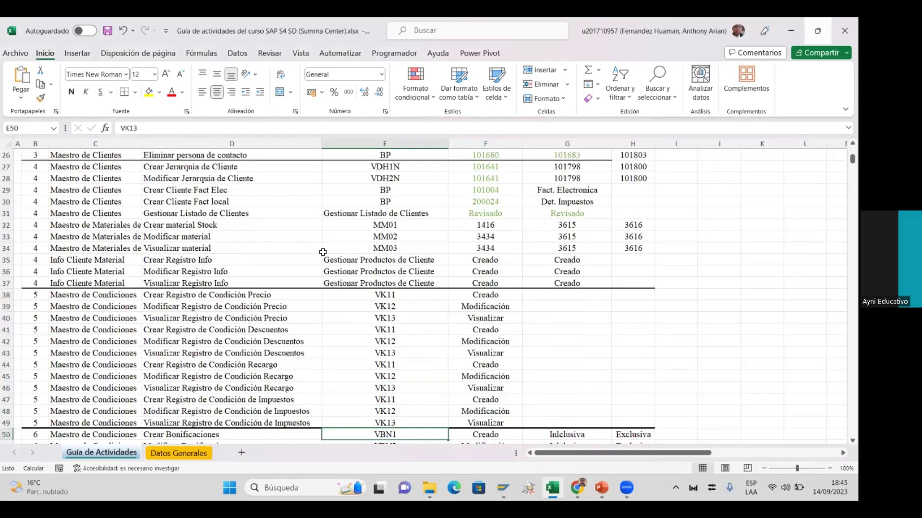
{"action": "key", "text": "Down"}
{"action": "key", "text": "Down"}
{"action": "key", "text": "Down"}
{"action": "key", "text": "Down"}
{"action": "key", "text": "Down"}
{"action": "key", "text": "Down"}
{"action": "key", "text": "Down"}
{"action": "key", "text": "Down"}
{"action": "key", "text": "Down"}
{"action": "key", "text": "Down"}
{"action": "key", "text": "Down"}
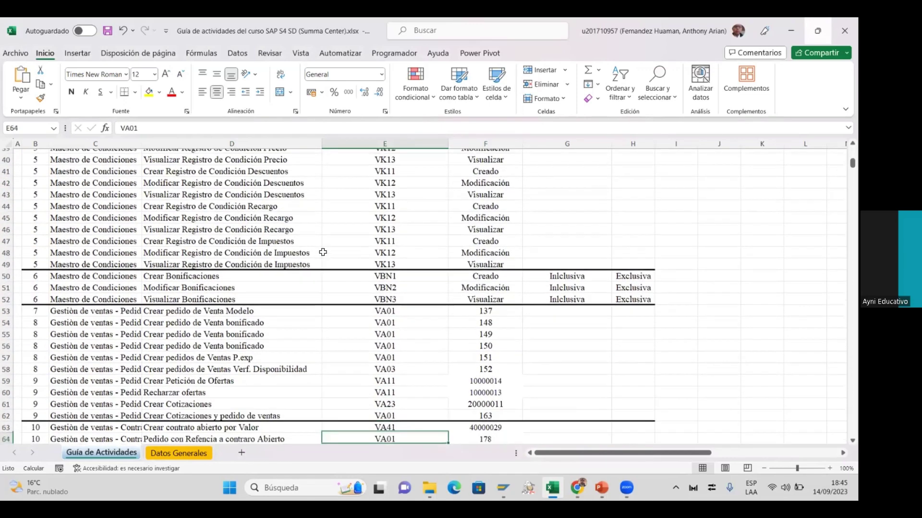
{"action": "key", "text": "Down"}
{"action": "key", "text": "Down"}
{"action": "key", "text": "Down"}
{"action": "key", "text": "Down"}
{"action": "key", "text": "Down"}
{"action": "key", "text": "Down"}
{"action": "key", "text": "Down"}
{"action": "key", "text": "Down"}
{"action": "key", "text": "Down"}
{"action": "key", "text": "Down"}
{"action": "key", "text": "Down"}
{"action": "key", "text": "Down"}
{"action": "key", "text": "Down"}
{"action": "key", "text": "Down"}
{"action": "key", "text": "Down"}
{"action": "key", "text": "Down"}
{"action": "key", "text": "Down"}
{"action": "key", "text": "Down"}
{"action": "key", "text": "Down"}
{"action": "key", "text": "Down"}
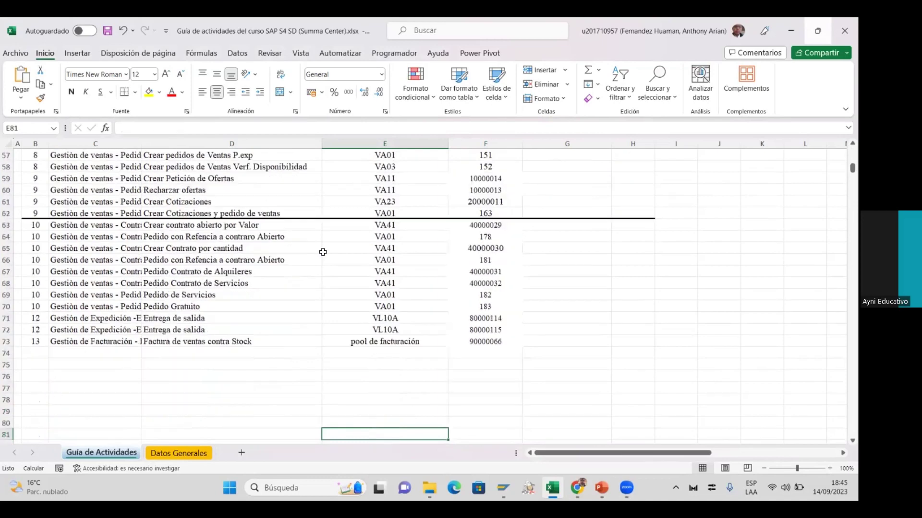
{"action": "key", "text": "Up"}
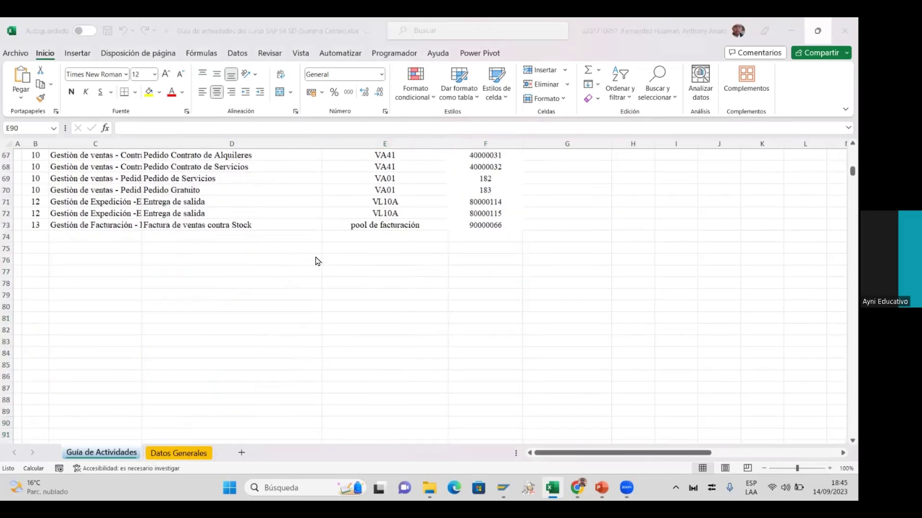
{"action": "key", "text": "alt+Tab"}
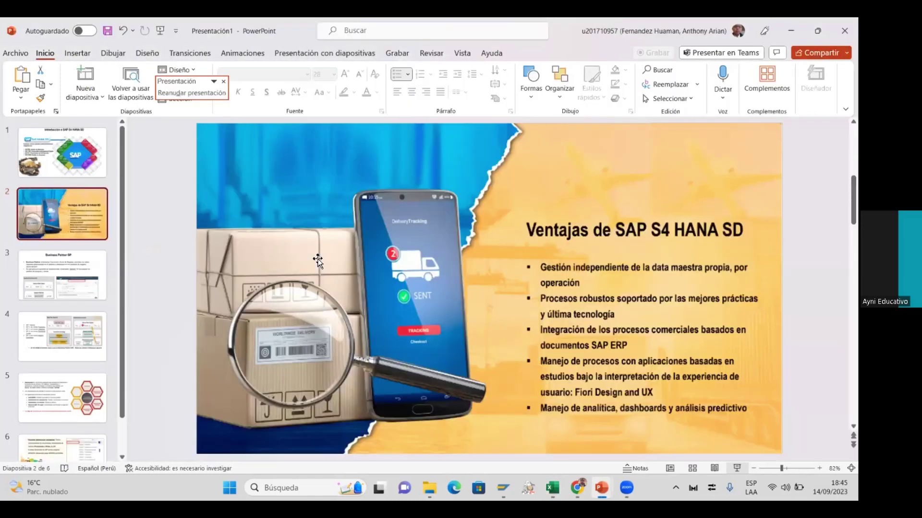